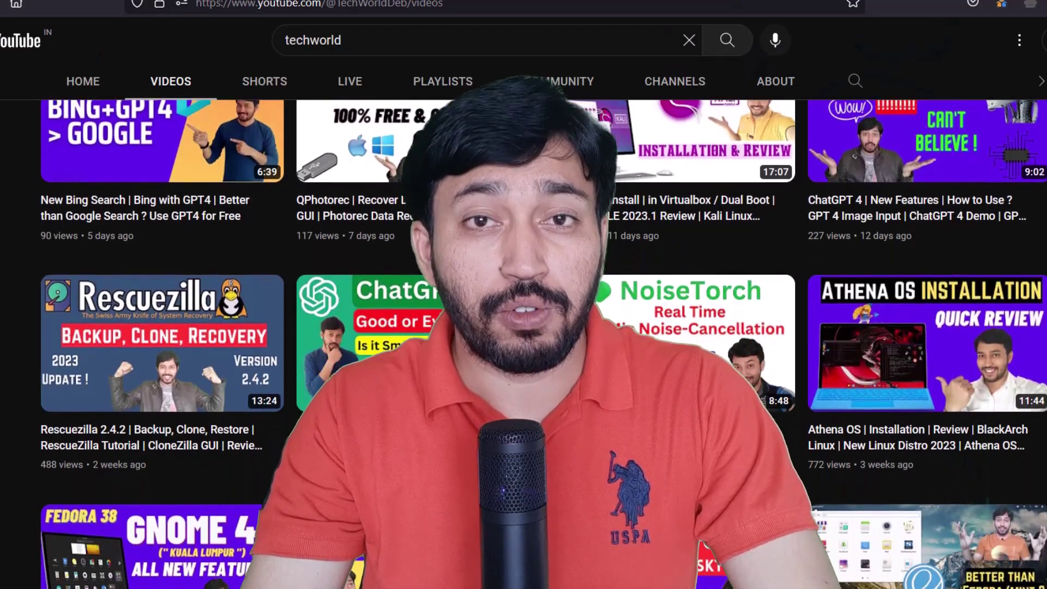
- Scroll the releases list and open the Ubuntu 23.04 Beta (Lunar Lobster) page
{"action": "scroll", "coordinate": [543, 344], "scroll_direction": "down", "scroll_amount": 5}
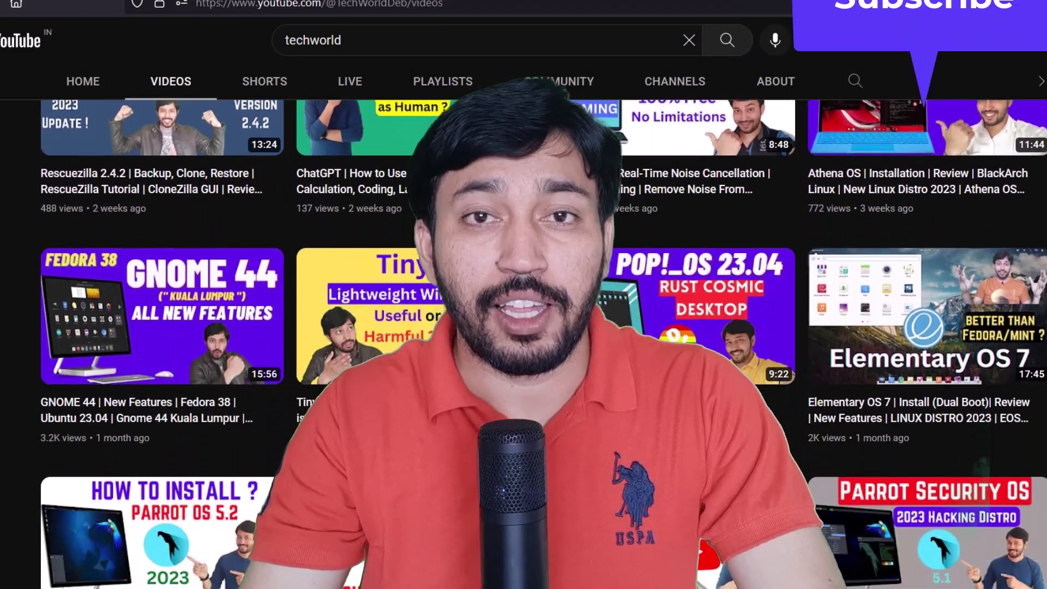
{"action": "scroll", "coordinate": [544, 344], "scroll_direction": "down", "scroll_amount": 4}
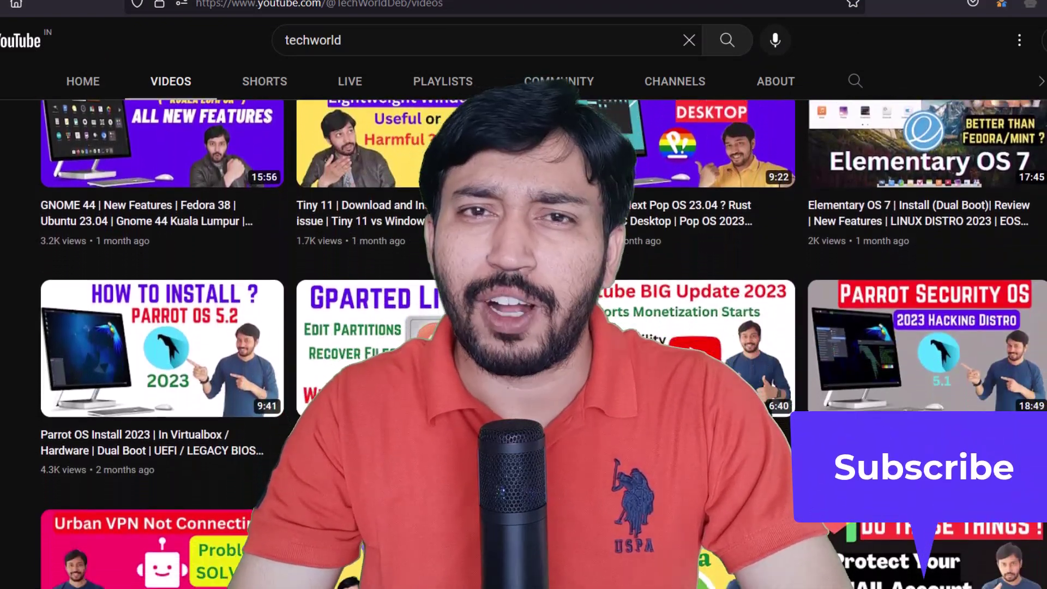
{"action": "scroll", "coordinate": [544, 344], "scroll_direction": "down", "scroll_amount": 4}
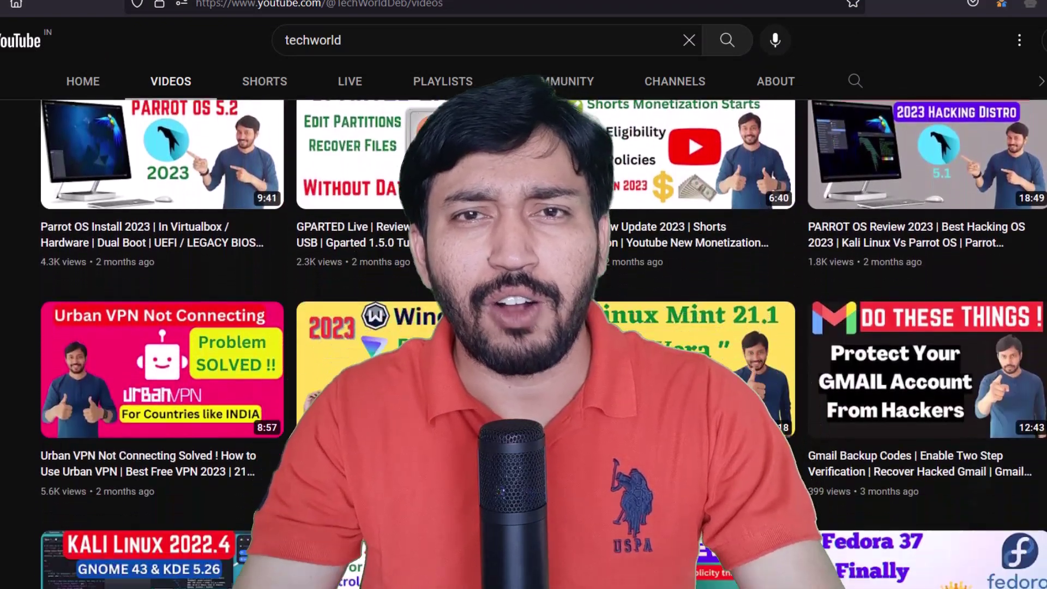
{"action": "scroll", "coordinate": [543, 343], "scroll_direction": "down", "scroll_amount": 4}
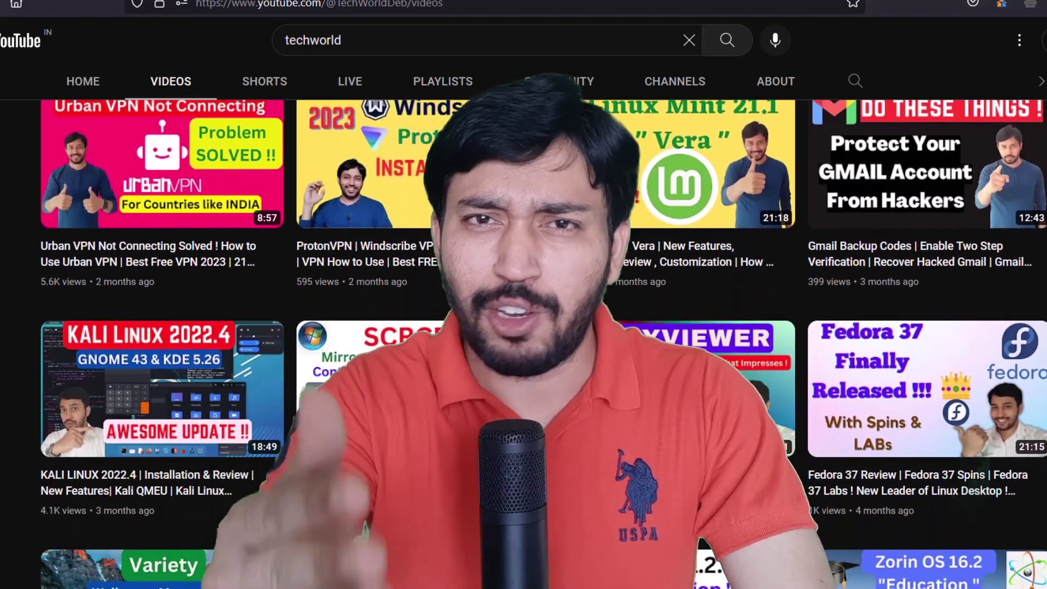
{"action": "scroll", "coordinate": [543, 344], "scroll_direction": "down", "scroll_amount": 5}
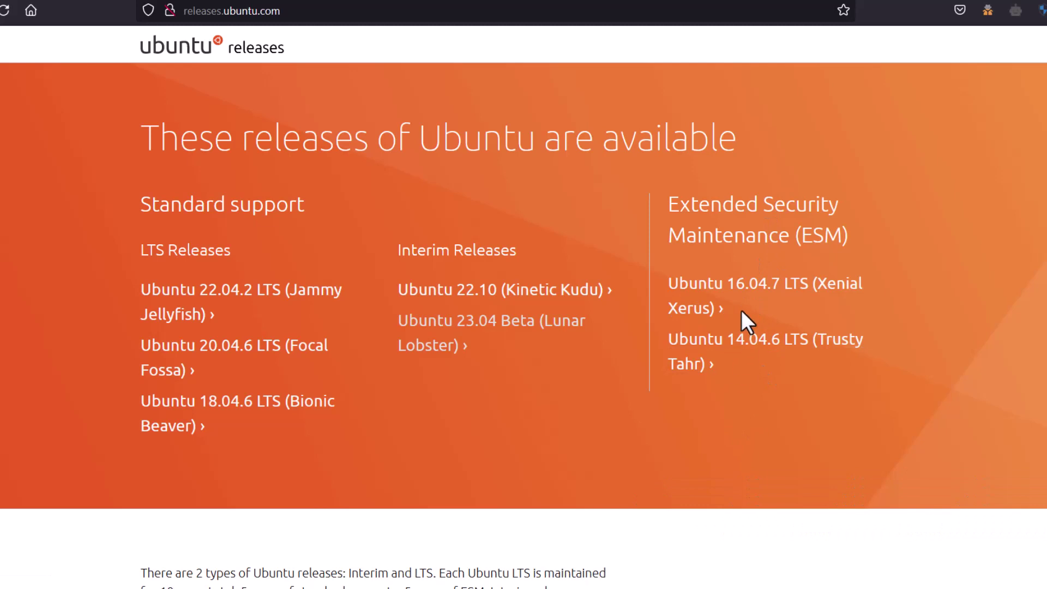
{"action": "left_click", "coordinate": [506, 323]}
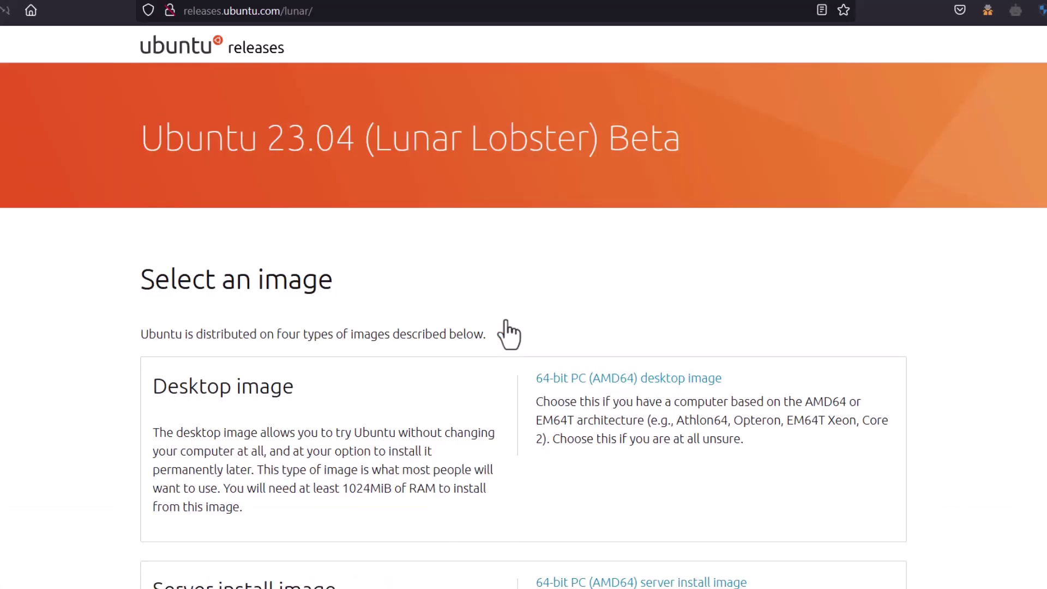
- Scroll down to the table of downloadable desktop image files
{"action": "scroll", "coordinate": [342, 322], "scroll_direction": "down", "scroll_amount": 4}
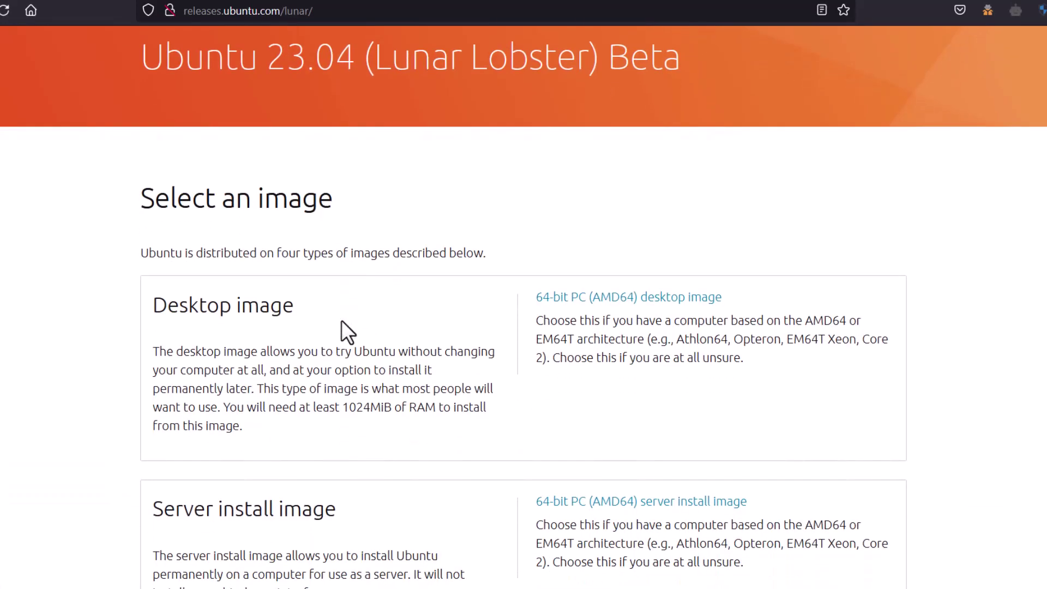
{"action": "scroll", "coordinate": [341, 321], "scroll_direction": "down", "scroll_amount": 8}
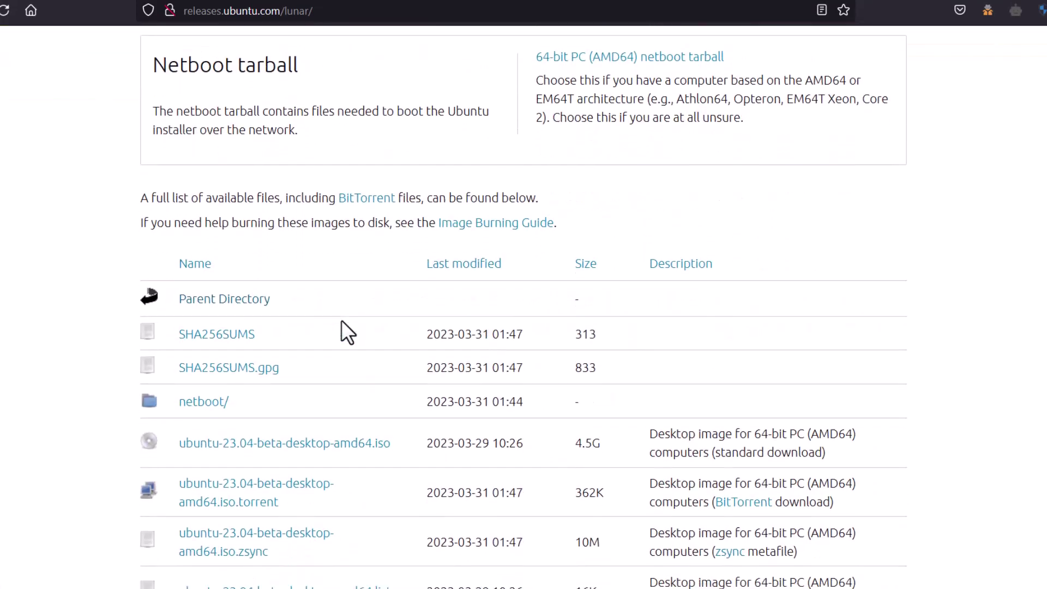
{"action": "scroll", "coordinate": [27, 351], "scroll_direction": "down", "scroll_amount": 3}
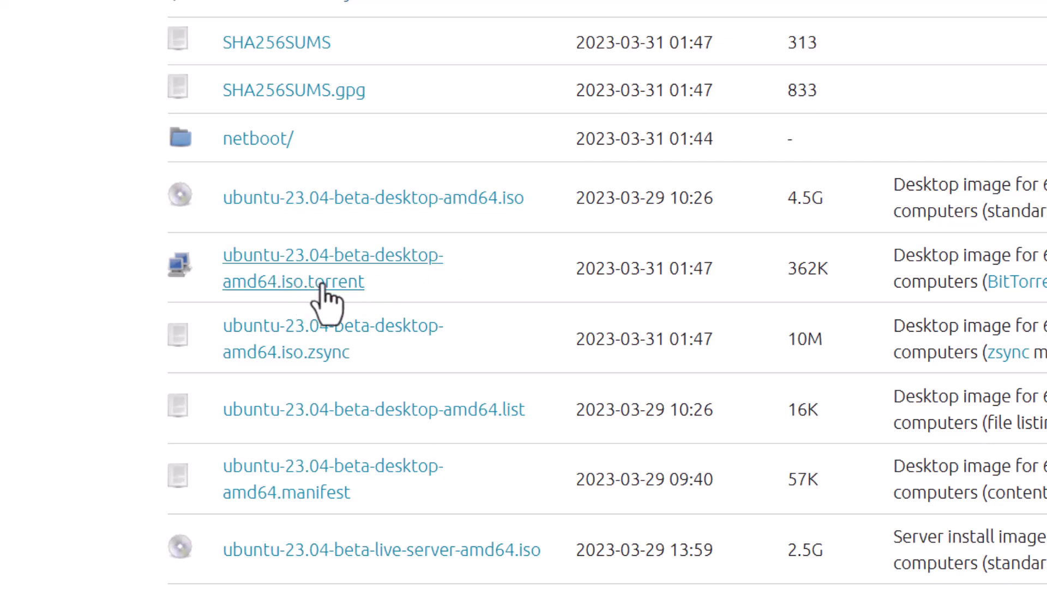
{"action": "scroll", "coordinate": [327, 302], "scroll_direction": "down", "scroll_amount": 5}
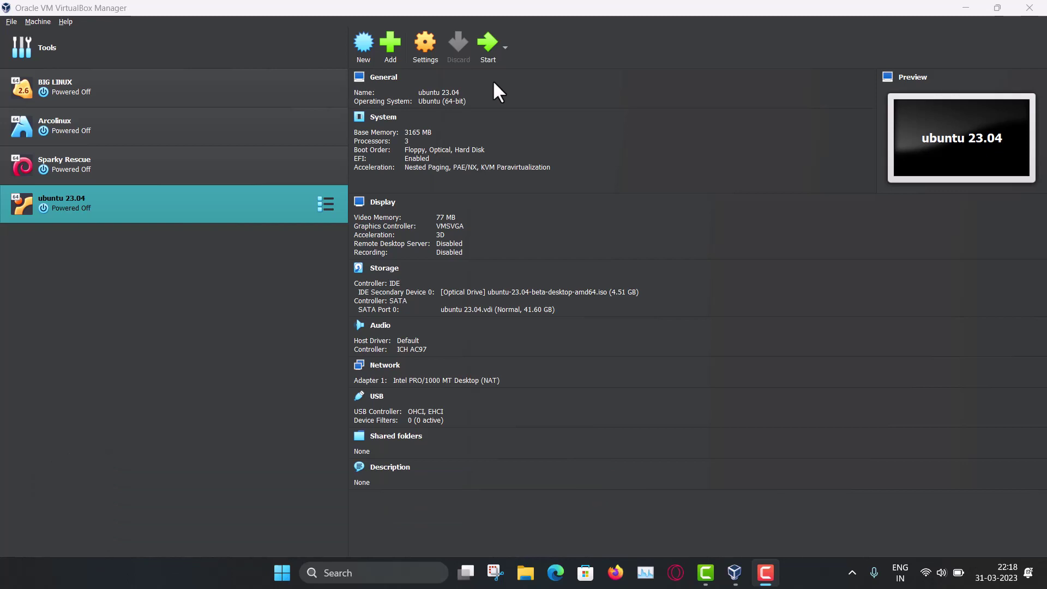
- Start the ubuntu 23.04 VM and select the 'Try or Install Ubuntu' GRUB entry
{"action": "left_click", "coordinate": [482, 47]}
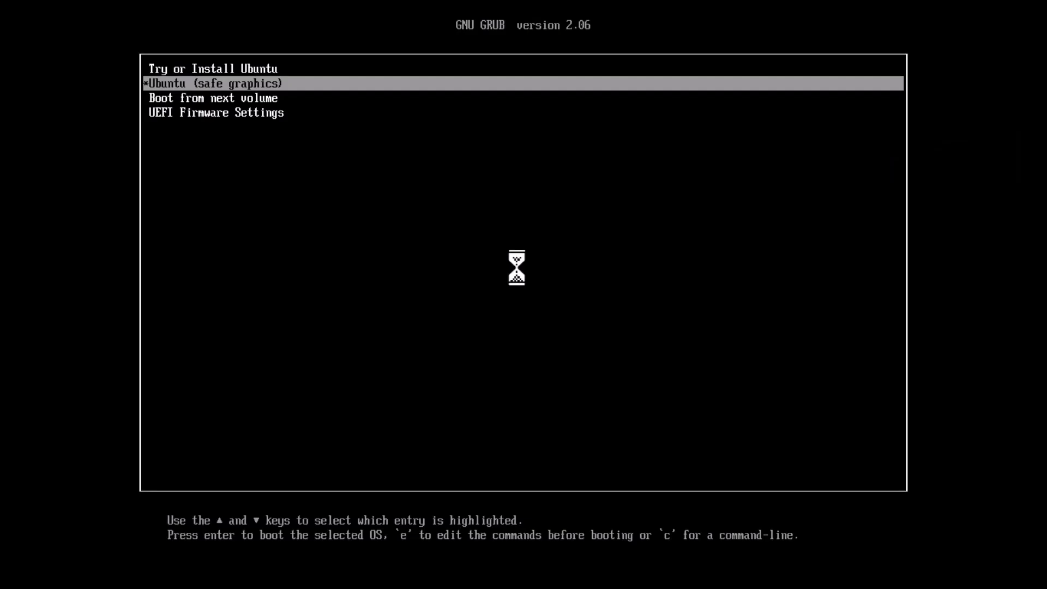
{"action": "key", "text": "Up"}
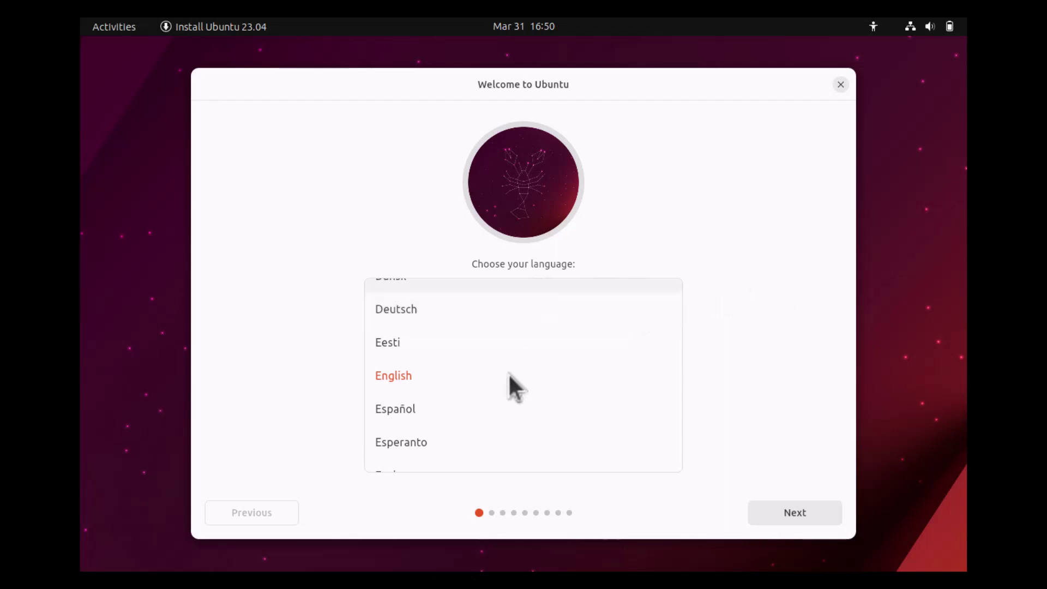
- Keep English as the language and choose Try Ubuntu to reach the live desktop
{"action": "left_click", "coordinate": [780, 513]}
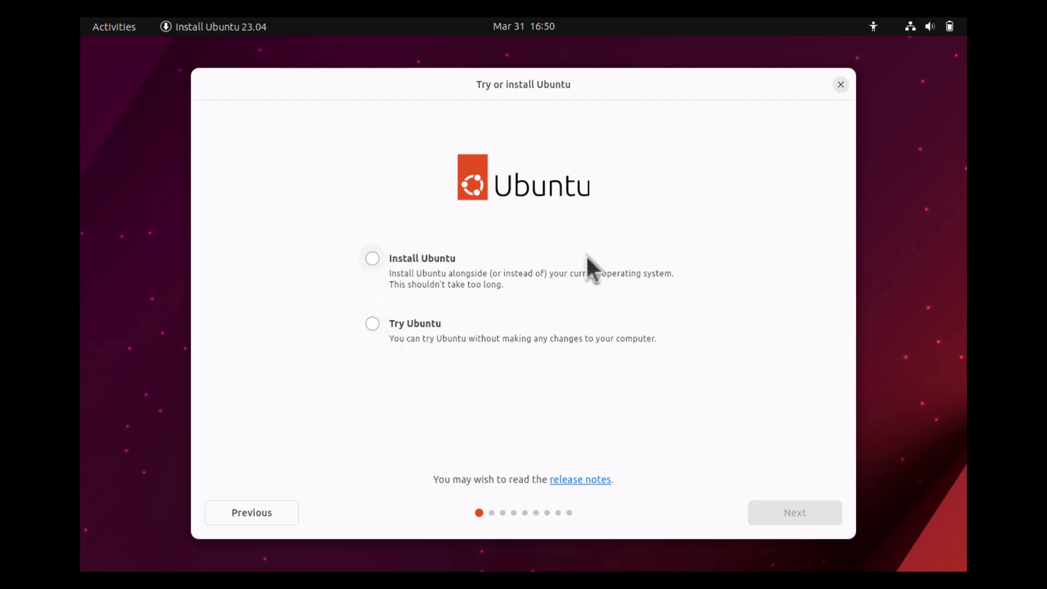
{"action": "left_click", "coordinate": [368, 324]}
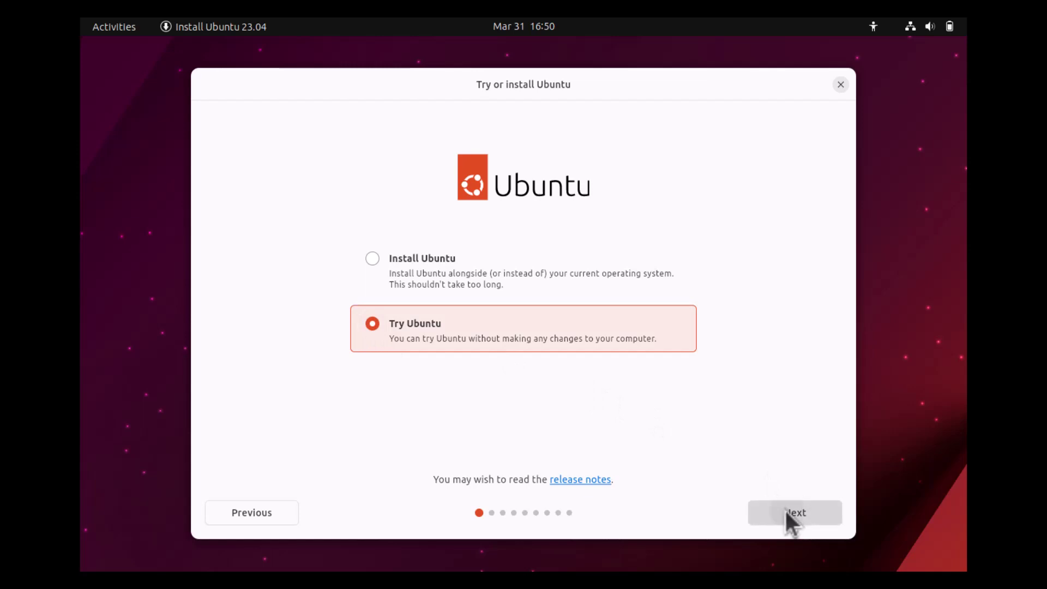
{"action": "left_click", "coordinate": [786, 511]}
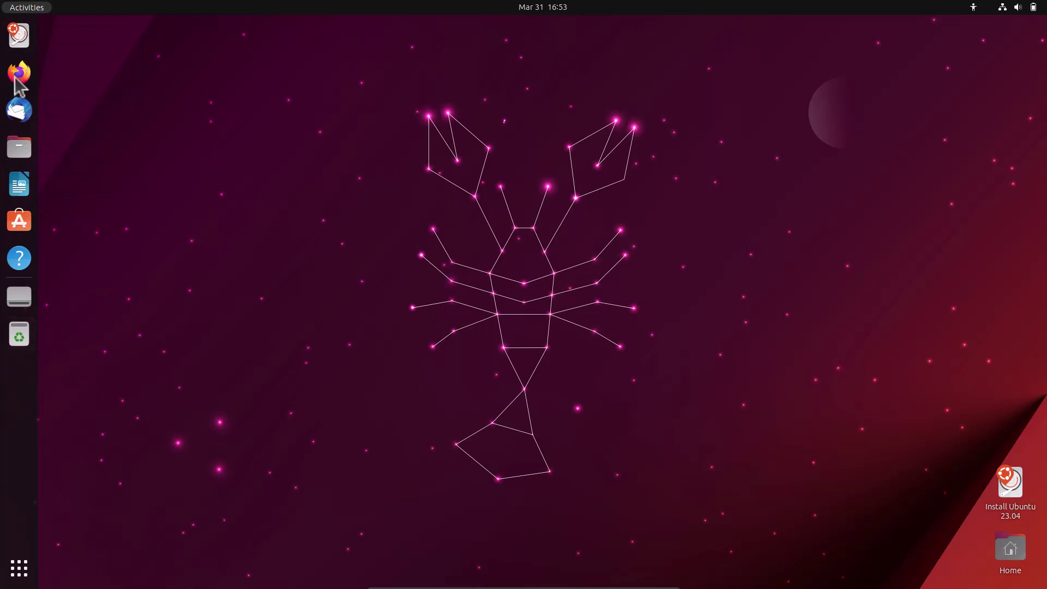
{"action": "left_click", "coordinate": [19, 569]}
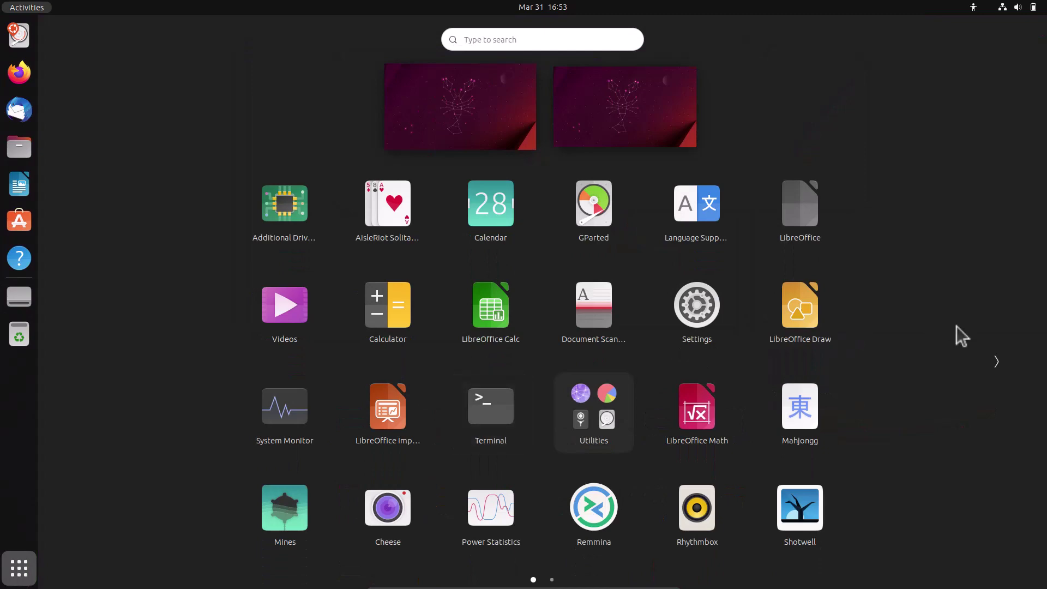
{"action": "left_click", "coordinate": [998, 365]}
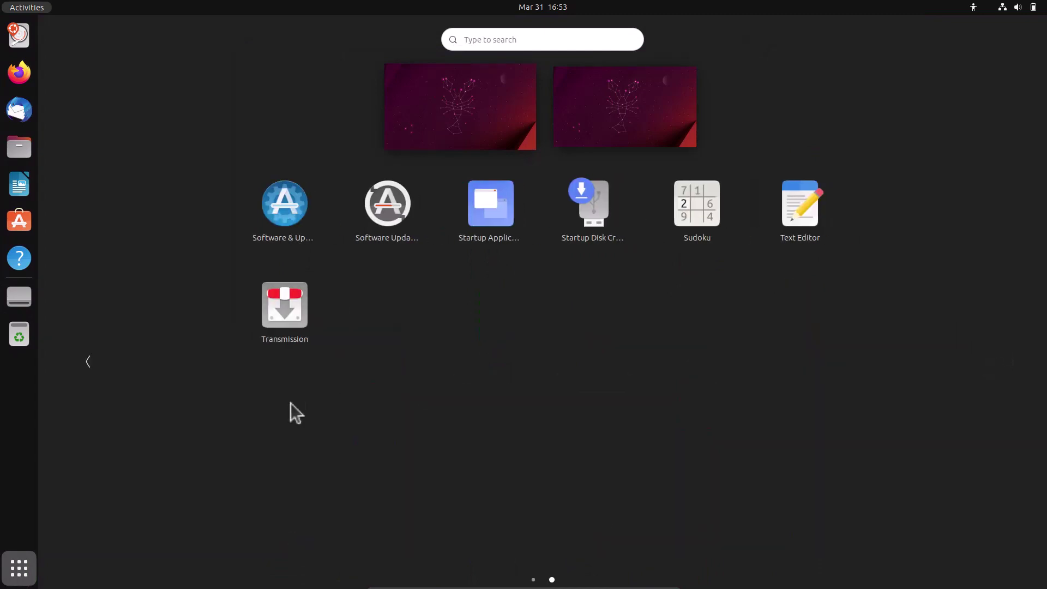
{"action": "left_click", "coordinate": [21, 571]}
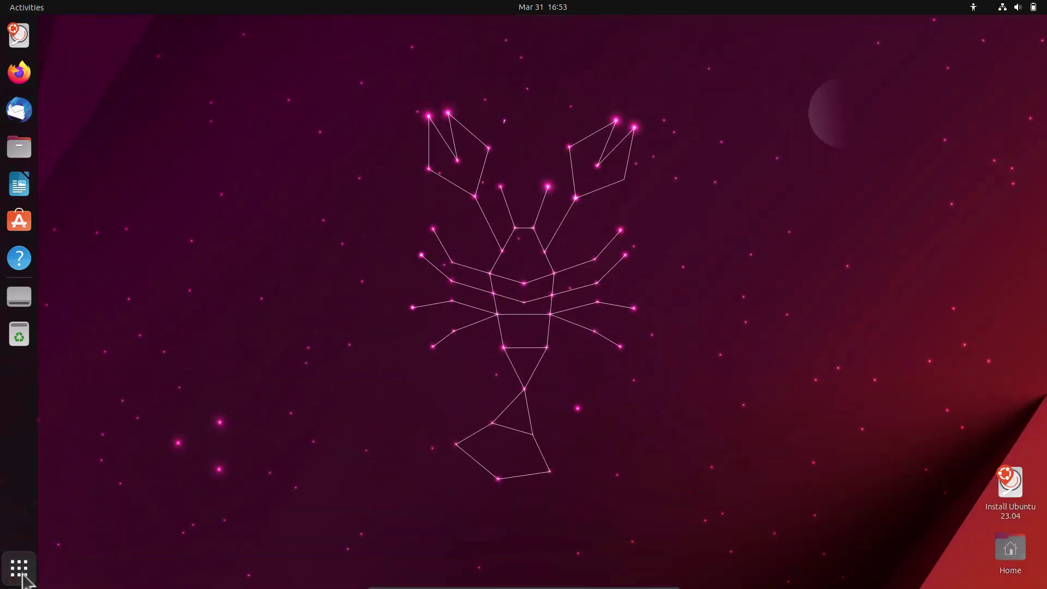
{"action": "left_click", "coordinate": [20, 576]}
{"action": "left_click", "coordinate": [482, 110]}
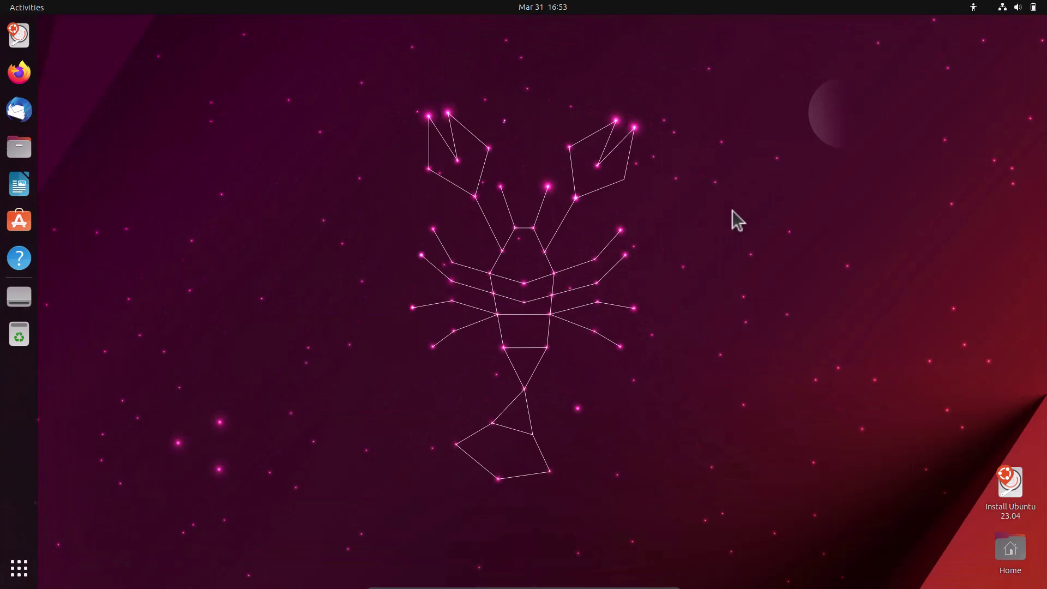
{"action": "left_click", "coordinate": [1024, 6]}
- Launch the installer with English, English (US) keyboard, no internet connection and Normal installation
{"action": "left_click", "coordinate": [1022, 513]}
{"action": "double_click", "coordinate": [1022, 513]}
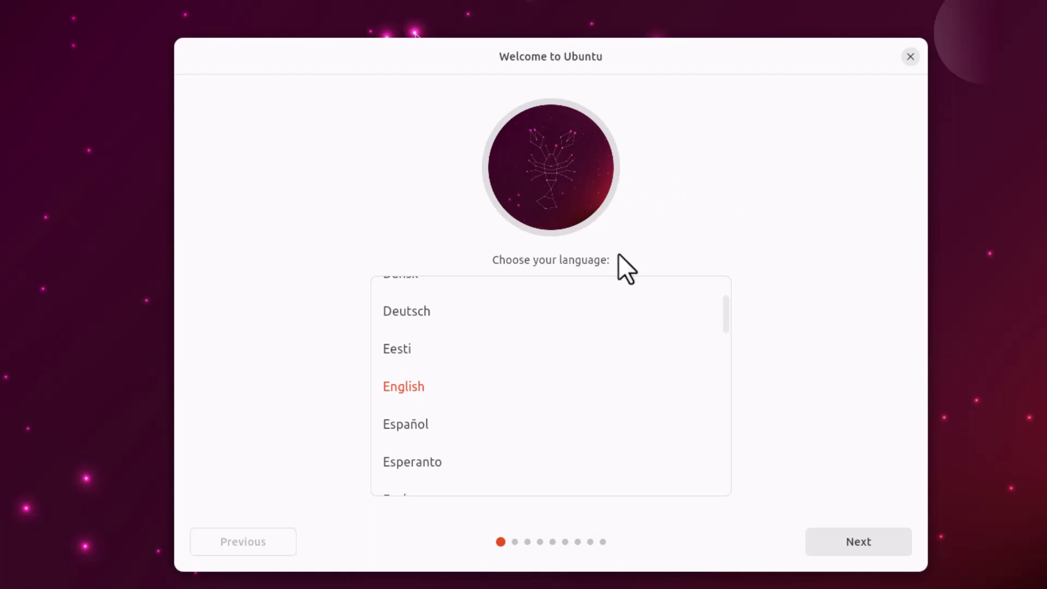
{"action": "left_click", "coordinate": [850, 541]}
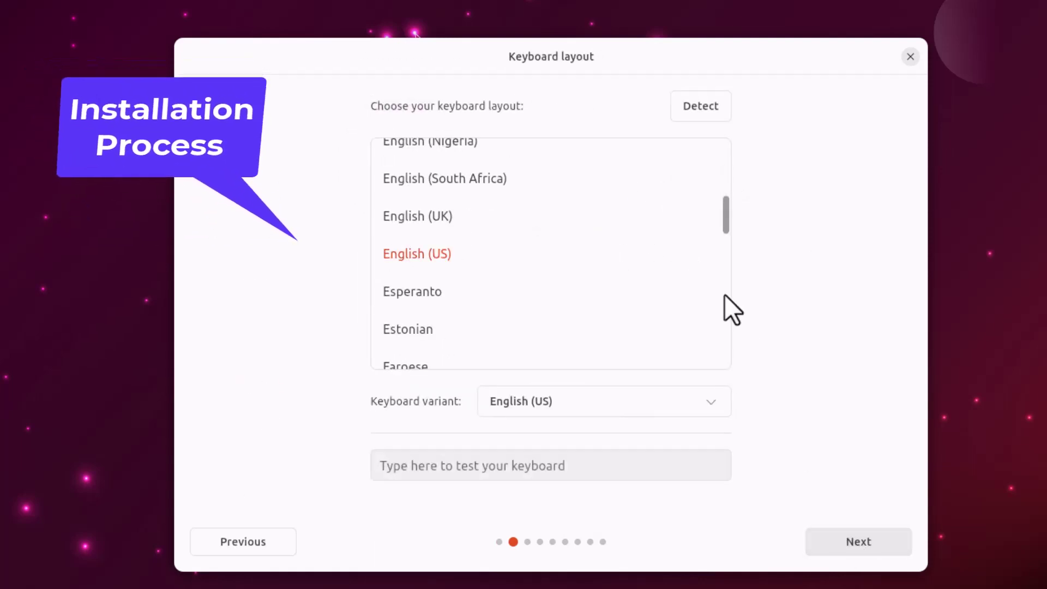
{"action": "left_click", "coordinate": [856, 541]}
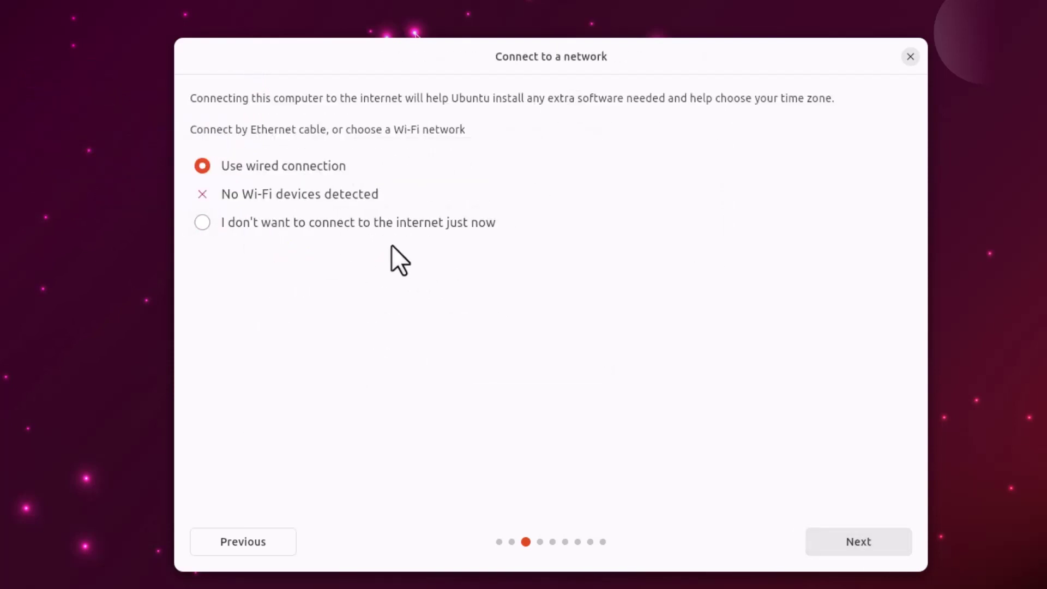
{"action": "left_click", "coordinate": [202, 222]}
{"action": "left_click", "coordinate": [870, 535]}
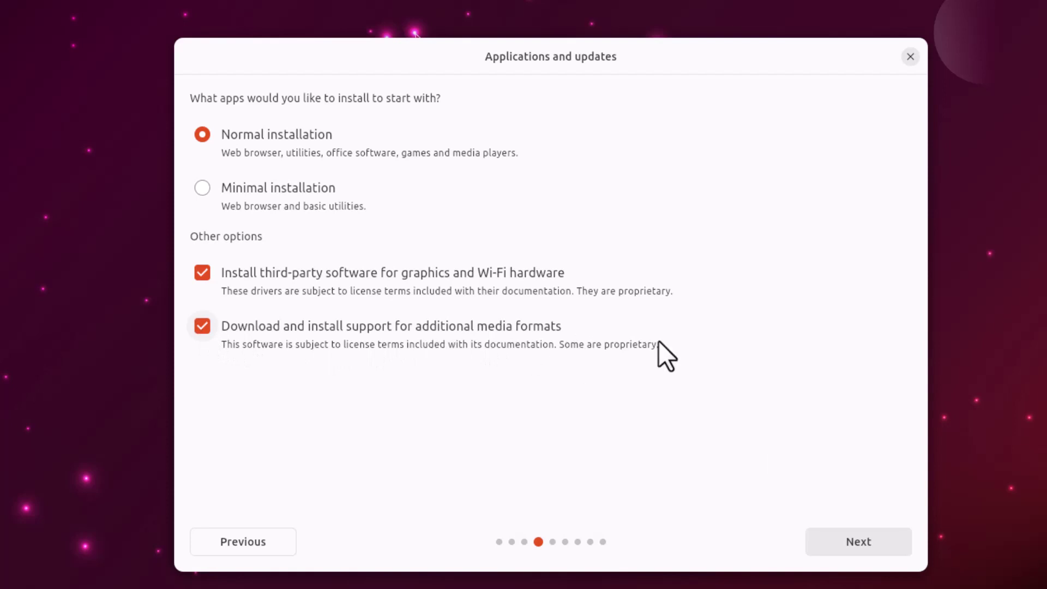
{"action": "left_click", "coordinate": [846, 545]}
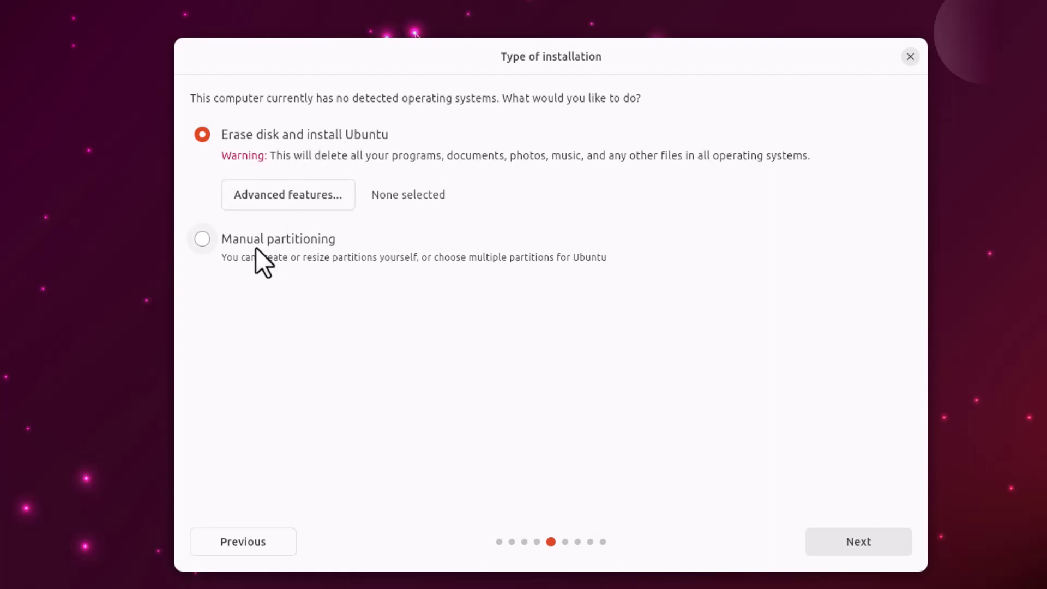
- Choose manual partitioning and select the free space on sda
{"action": "left_click", "coordinate": [201, 242]}
{"action": "left_click", "coordinate": [861, 540]}
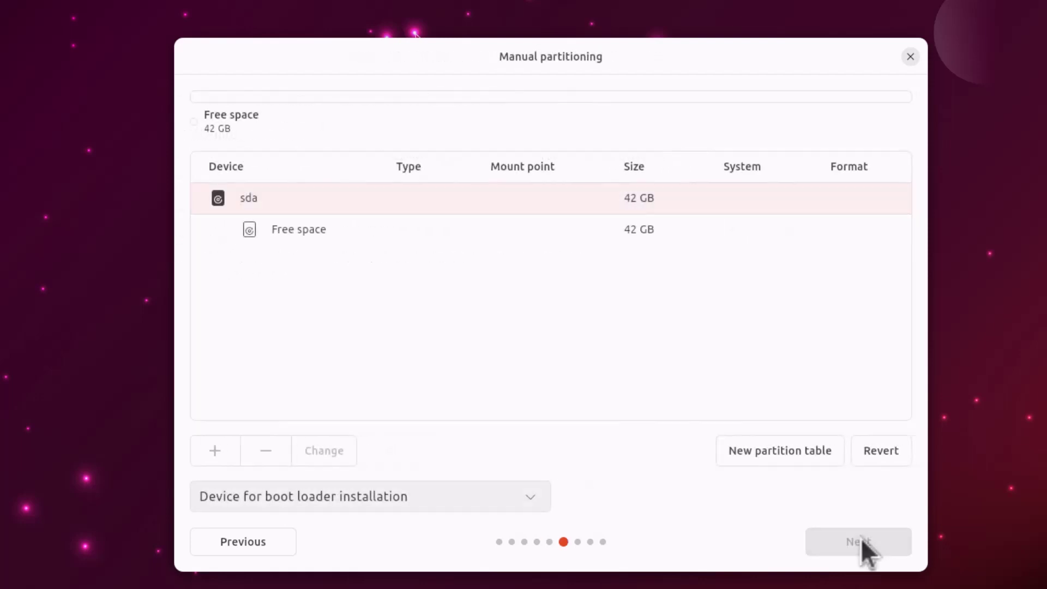
{"action": "left_click", "coordinate": [372, 227]}
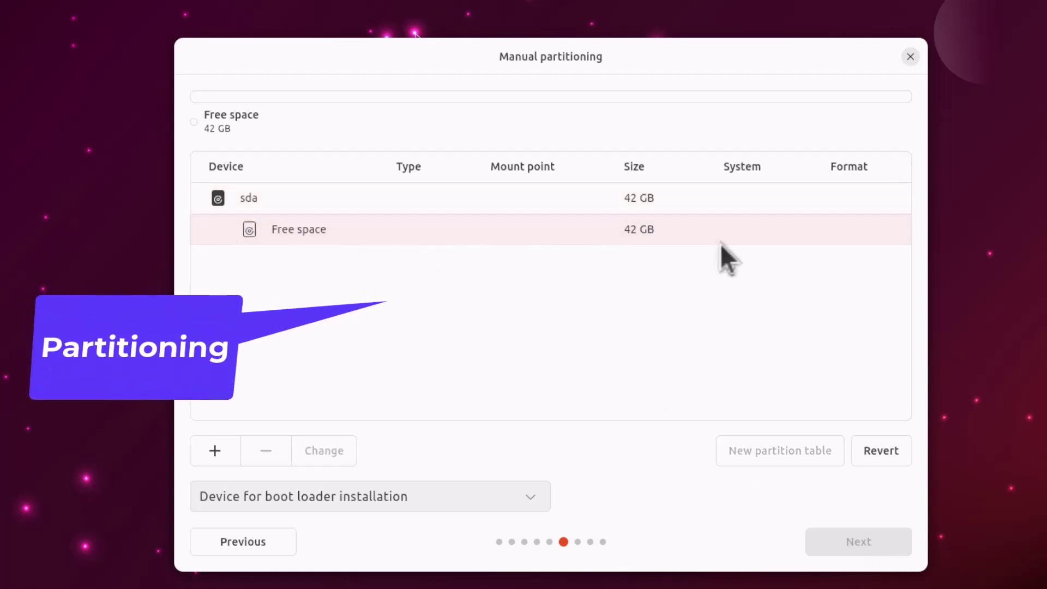
- Create a 37000 MB Ext4 partition mounted at / in the free space
{"action": "left_click", "coordinate": [212, 452]}
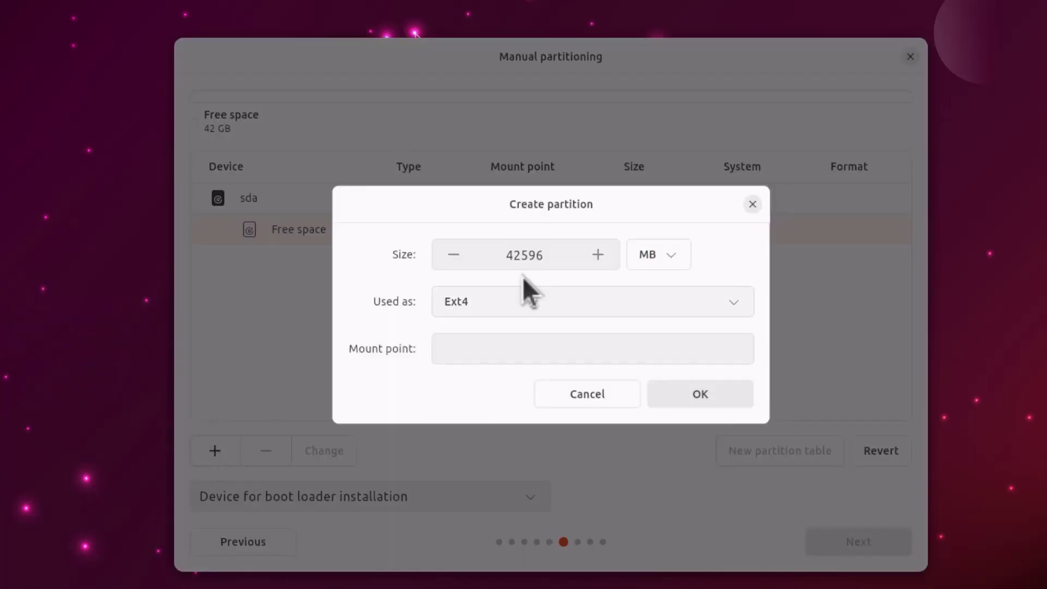
{"action": "left_click", "coordinate": [521, 257]}
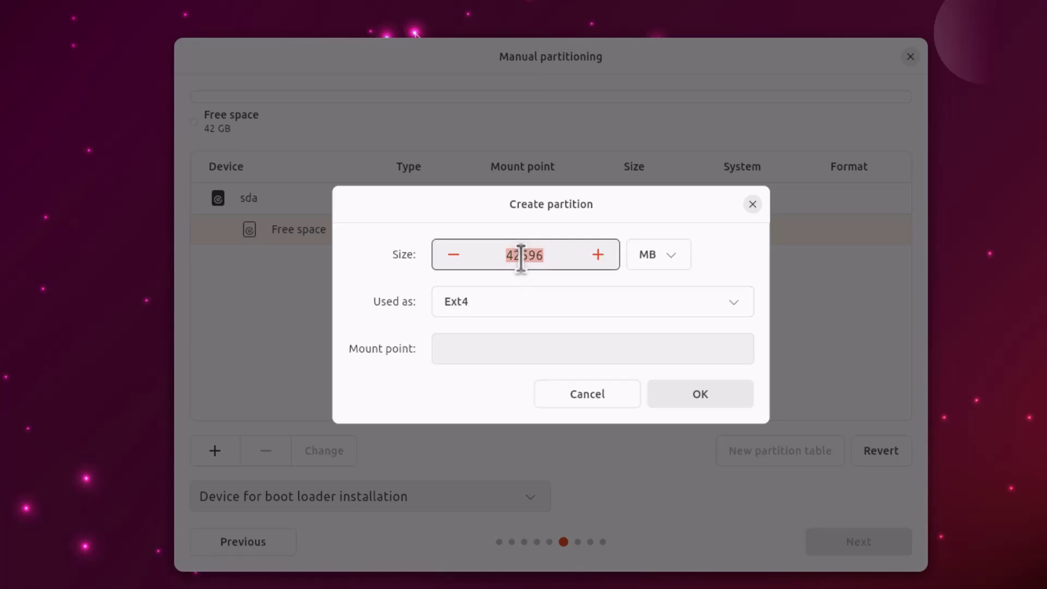
{"action": "type", "text": "37000"}
{"action": "left_click", "coordinate": [718, 306]}
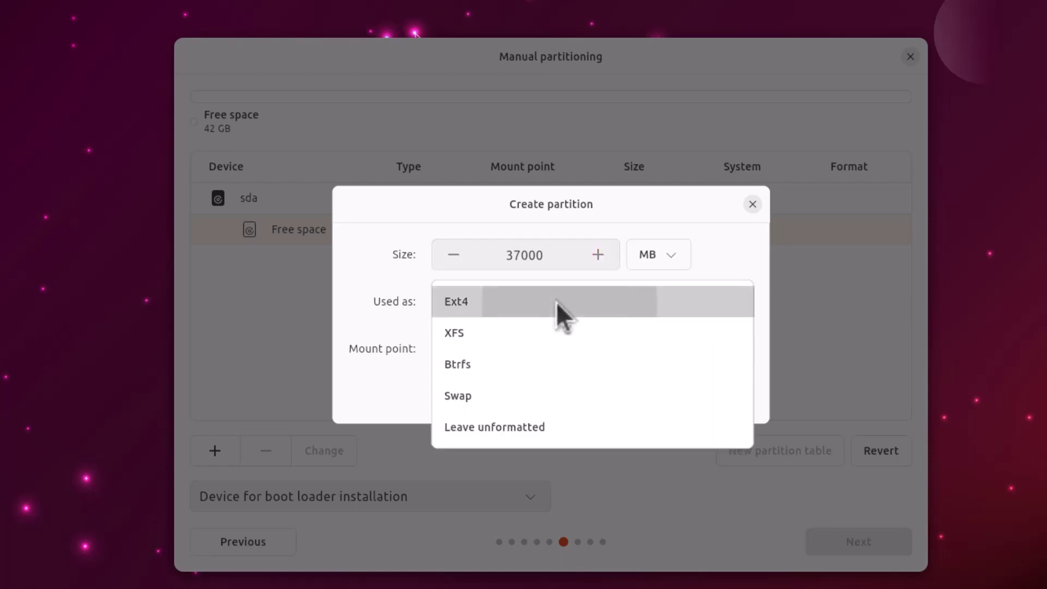
{"action": "left_click", "coordinate": [557, 302]}
{"action": "left_click", "coordinate": [715, 300]}
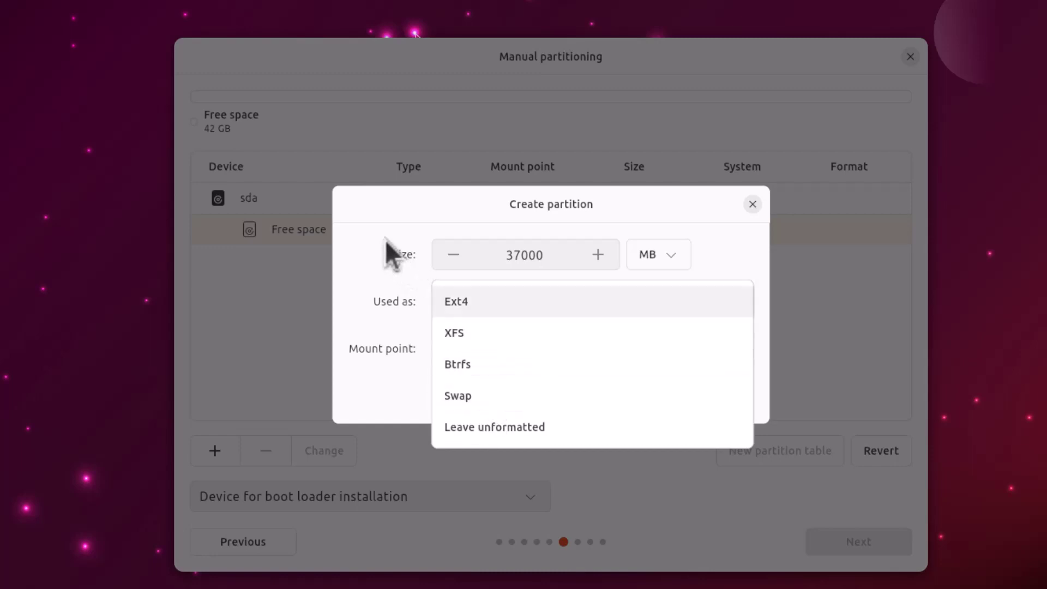
{"action": "left_click", "coordinate": [369, 205]}
{"action": "left_click", "coordinate": [531, 354]}
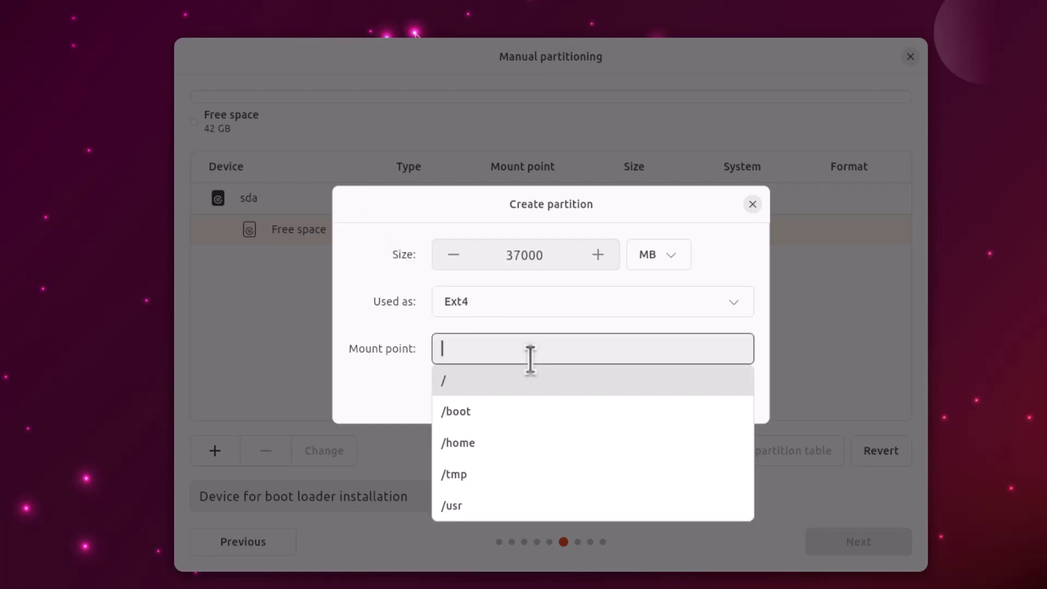
{"action": "left_click", "coordinate": [488, 384]}
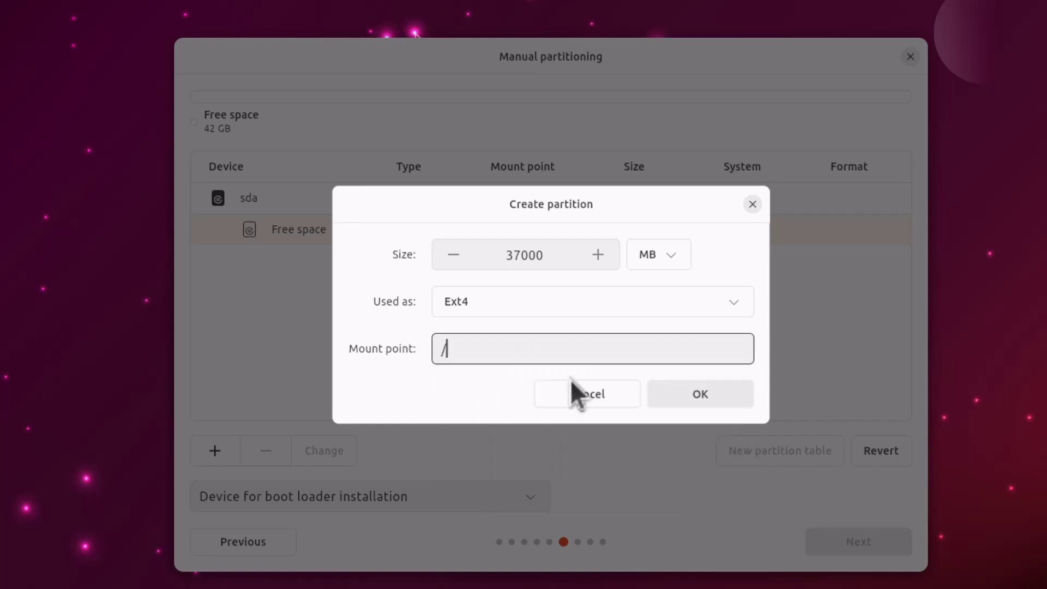
{"action": "left_click", "coordinate": [695, 402]}
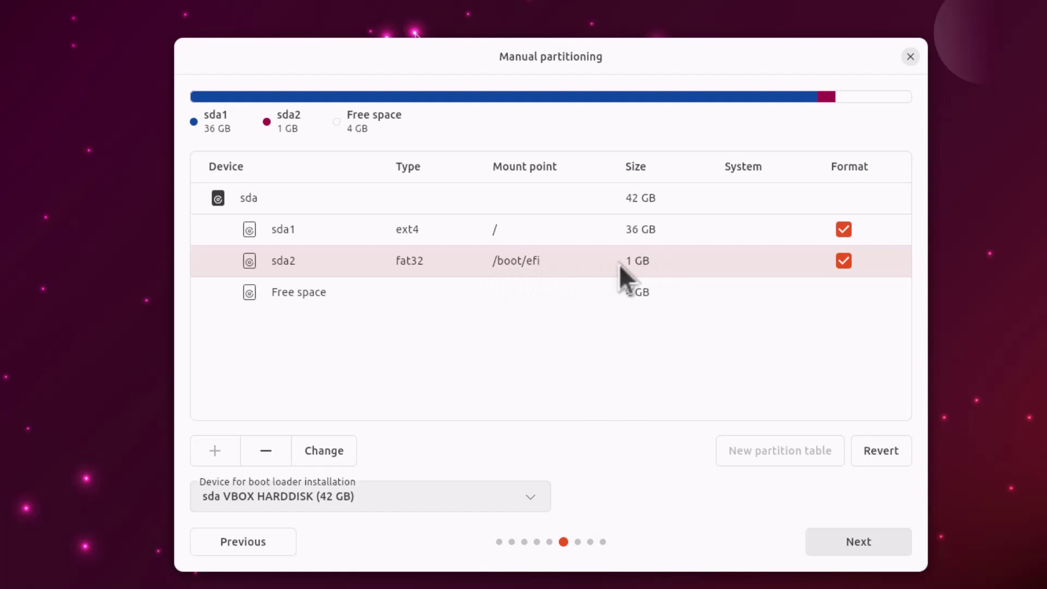
- Turn the remaining 4 GB free space into a swap partition and continue to Ready to install
{"action": "left_click", "coordinate": [408, 297]}
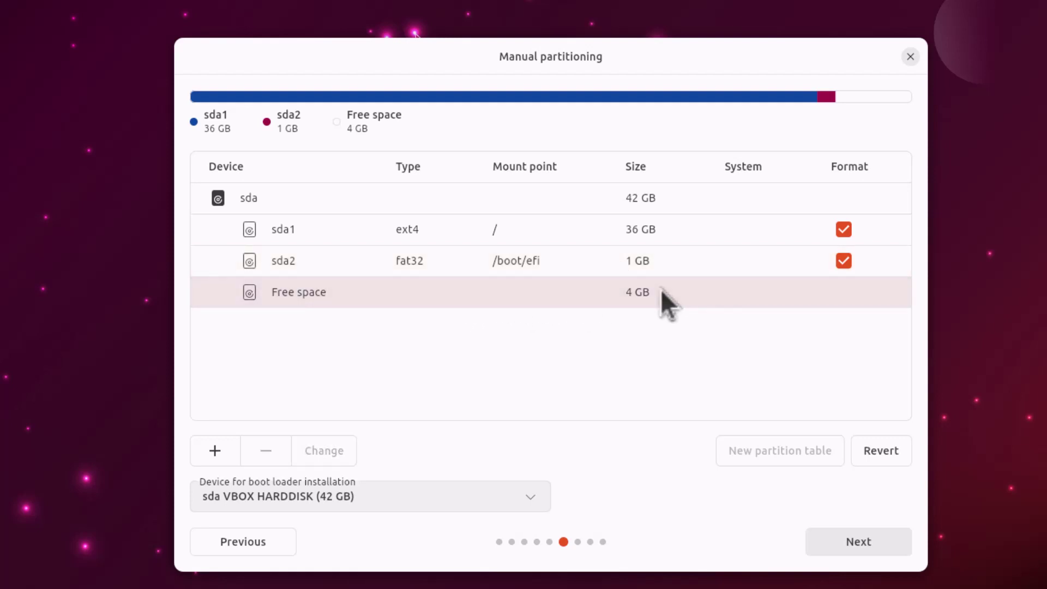
{"action": "left_click", "coordinate": [215, 451]}
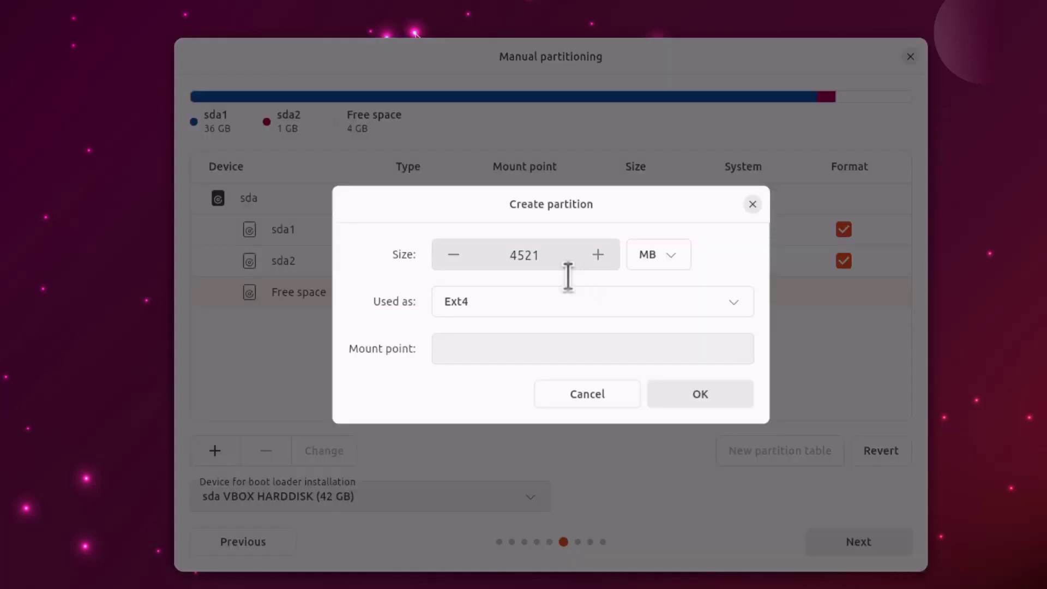
{"action": "left_click", "coordinate": [505, 302]}
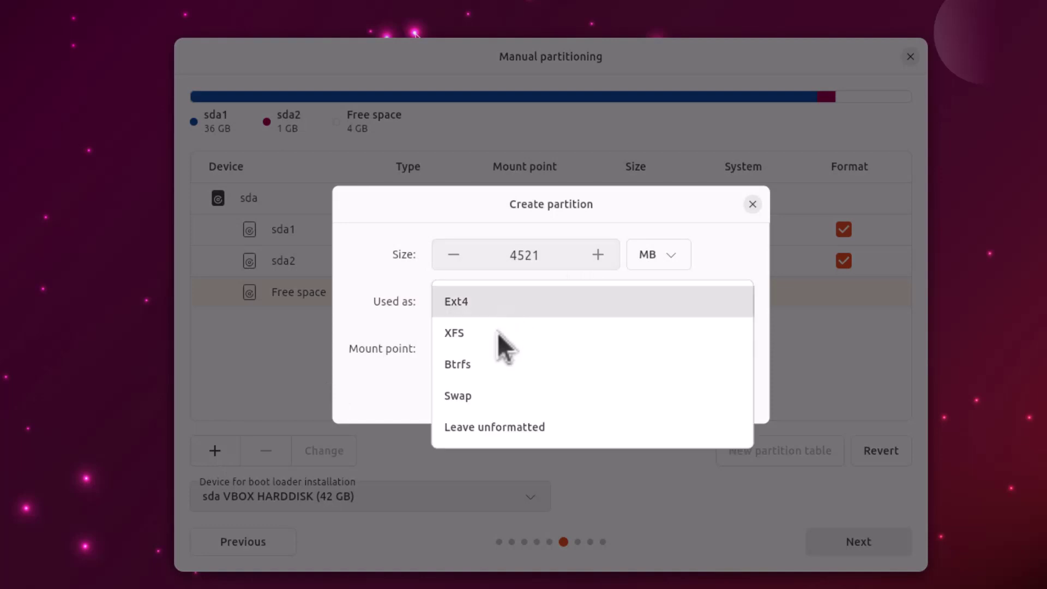
{"action": "left_click", "coordinate": [477, 395]}
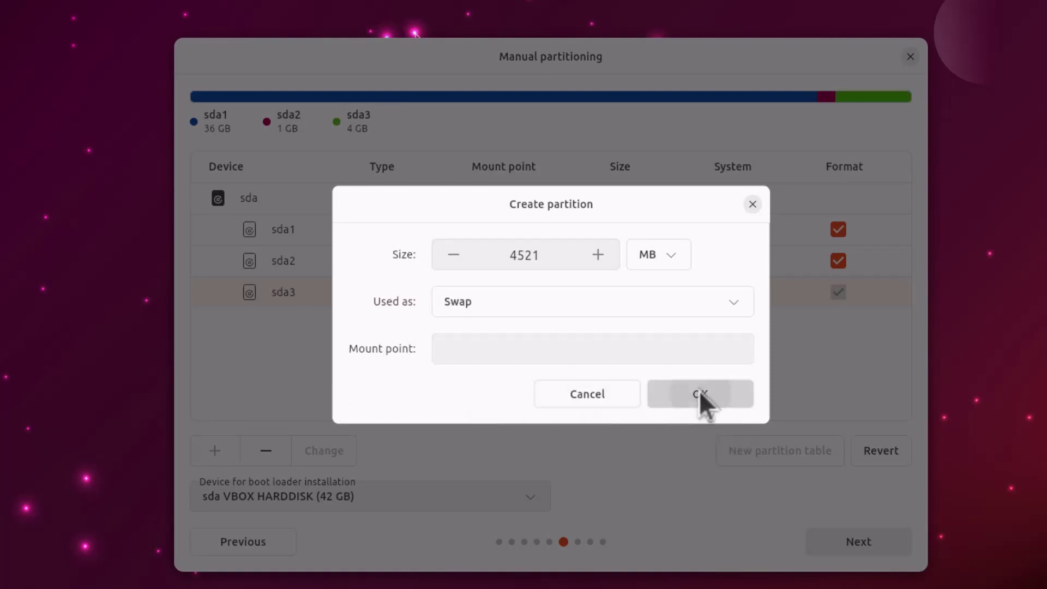
{"action": "left_click", "coordinate": [700, 392]}
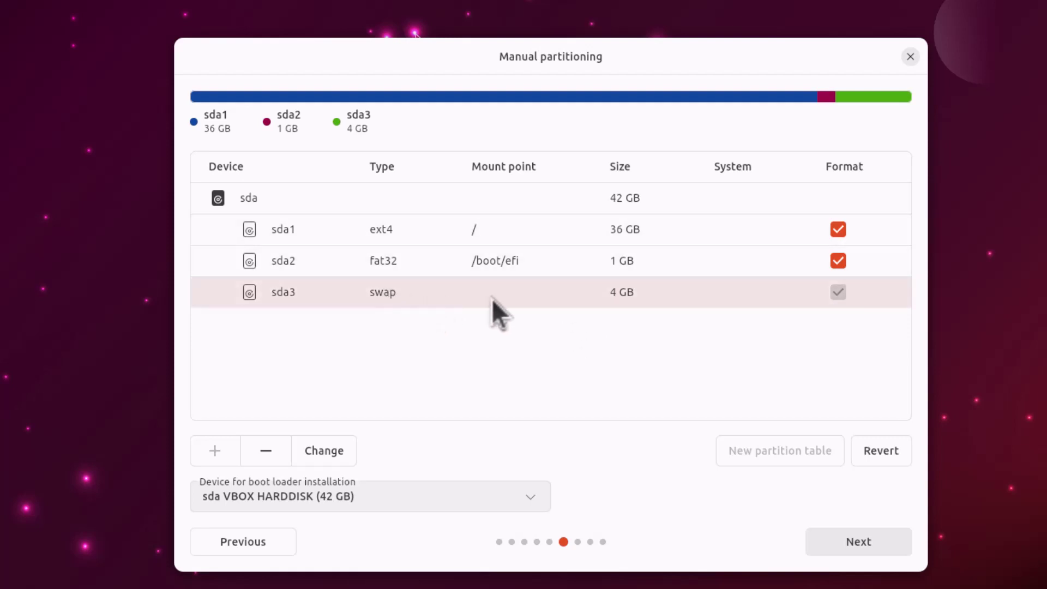
{"action": "left_click", "coordinate": [858, 541]}
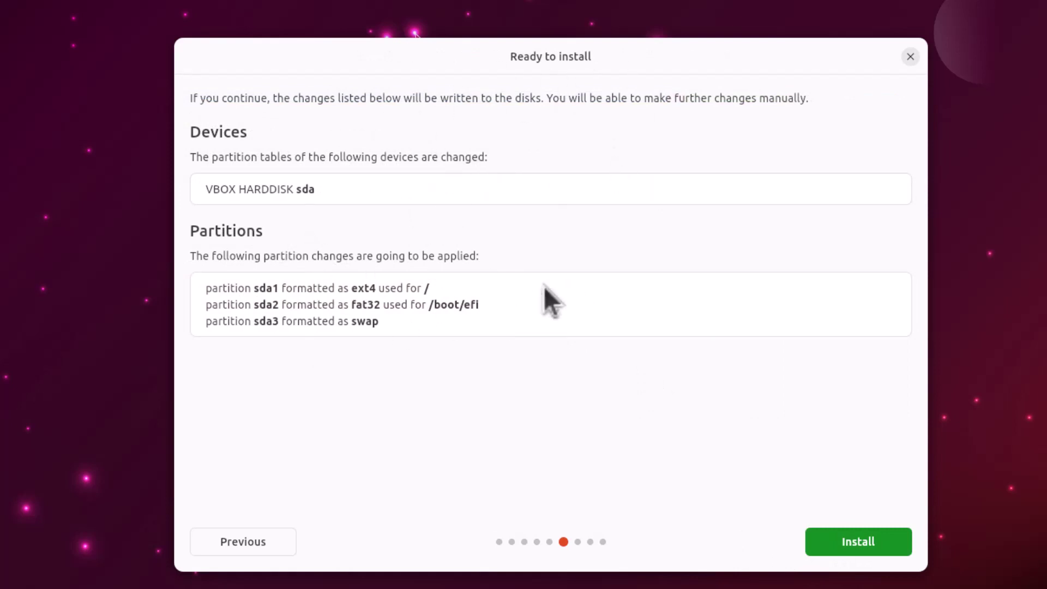
- Start the install, keep the Mumbai timezone, enter the user's name and keep the suggested computer name and username
{"action": "left_click", "coordinate": [847, 537]}
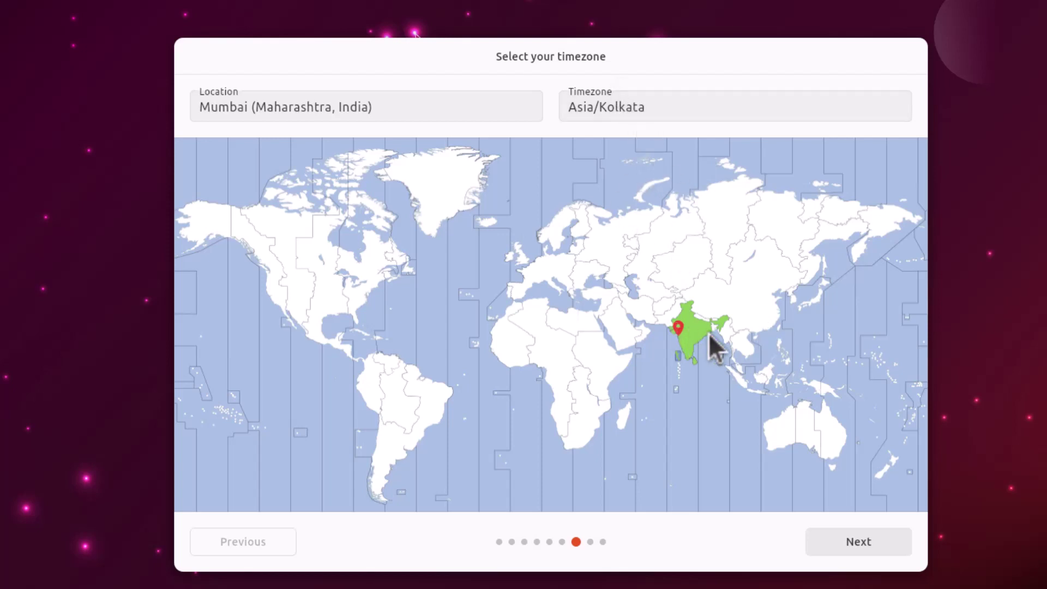
{"action": "left_click", "coordinate": [836, 542]}
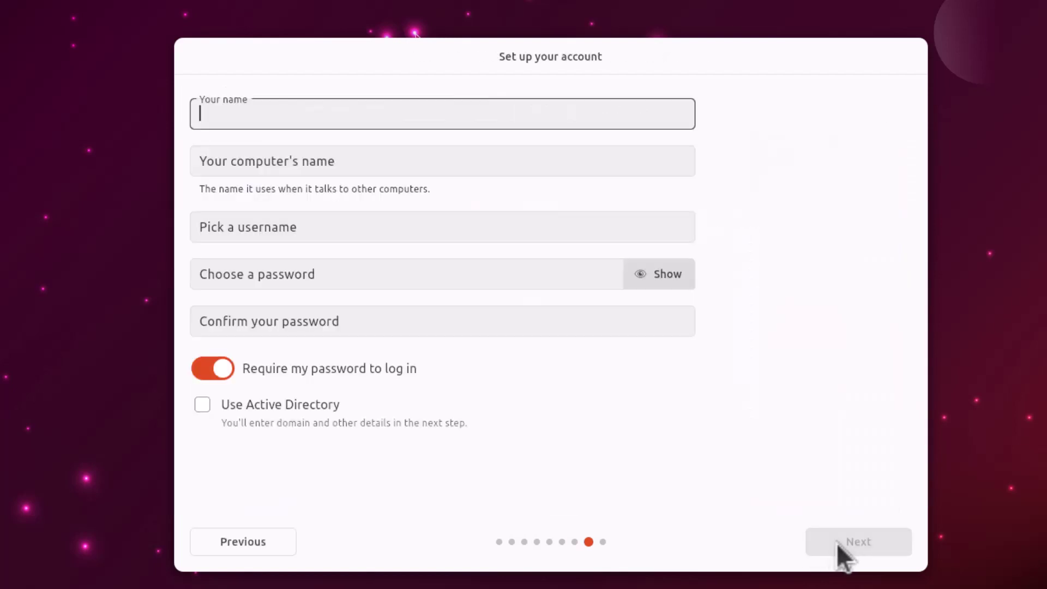
{"action": "type", "text": "Deb"}
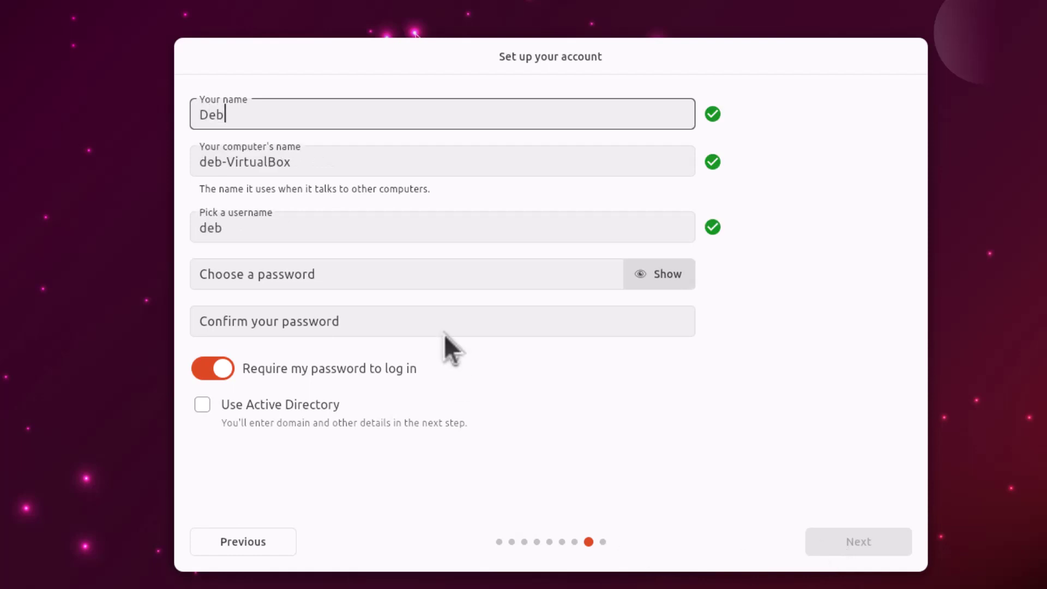
{"action": "left_click", "coordinate": [337, 166]}
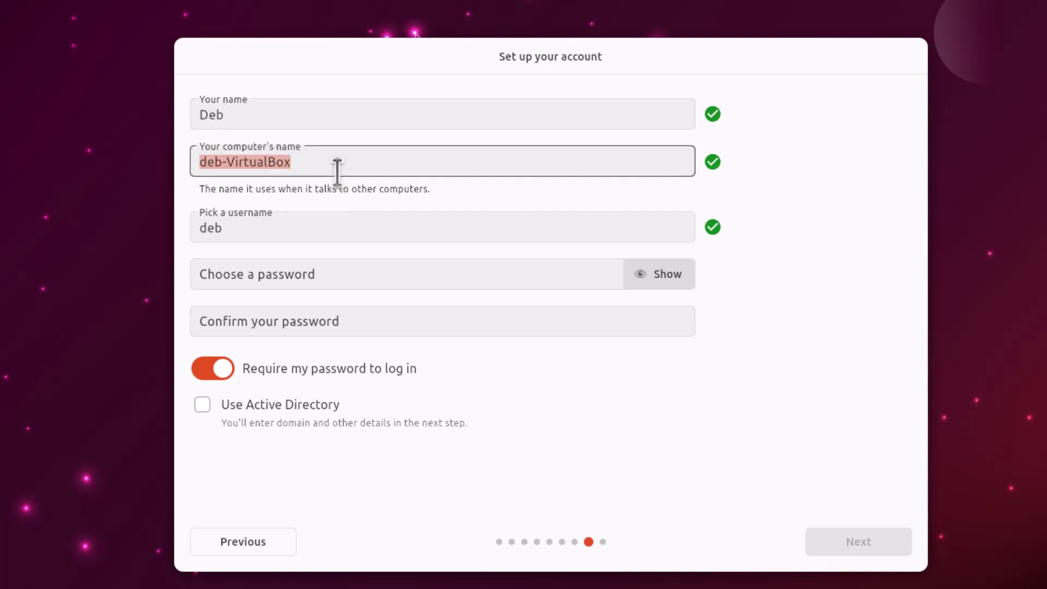
{"action": "left_click", "coordinate": [347, 165]}
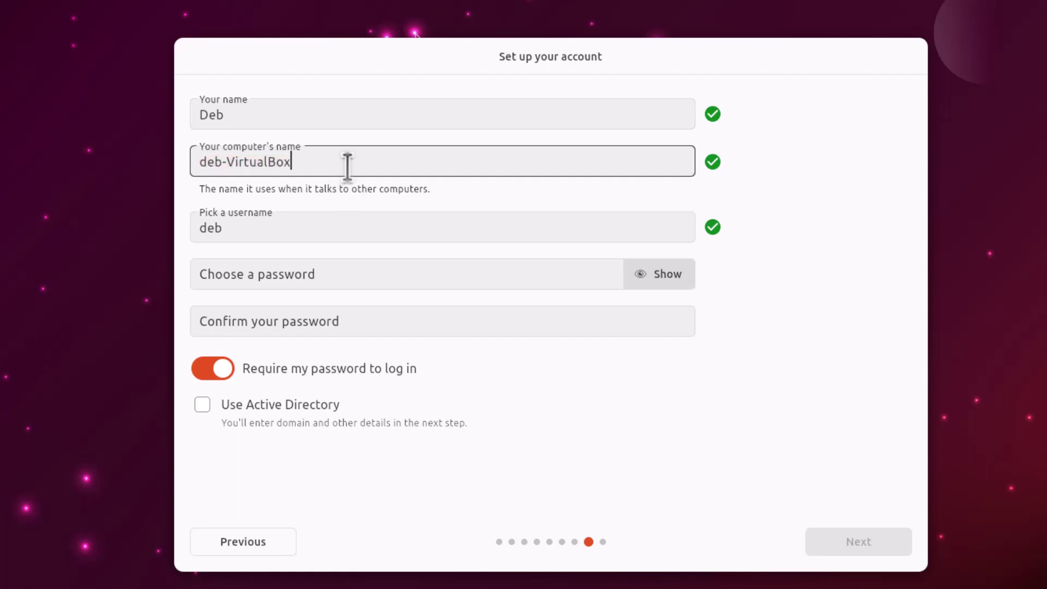
{"action": "left_click", "coordinate": [279, 228]}
{"action": "left_click", "coordinate": [278, 228]}
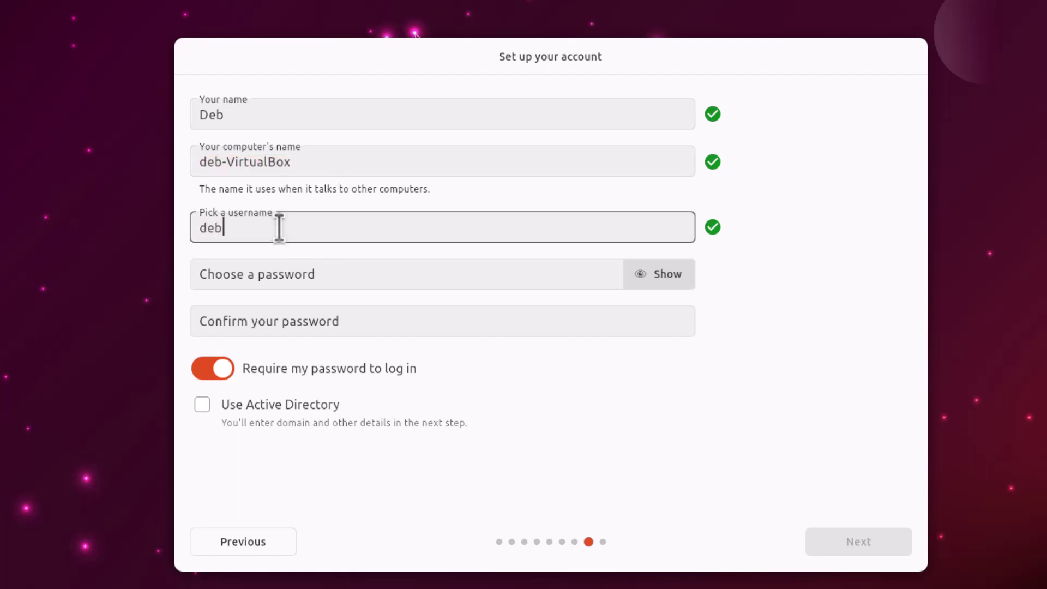
- Enter and confirm the account password, then continue to the theme choice
{"action": "left_click", "coordinate": [330, 270]}
{"action": "type", "text": "123"}
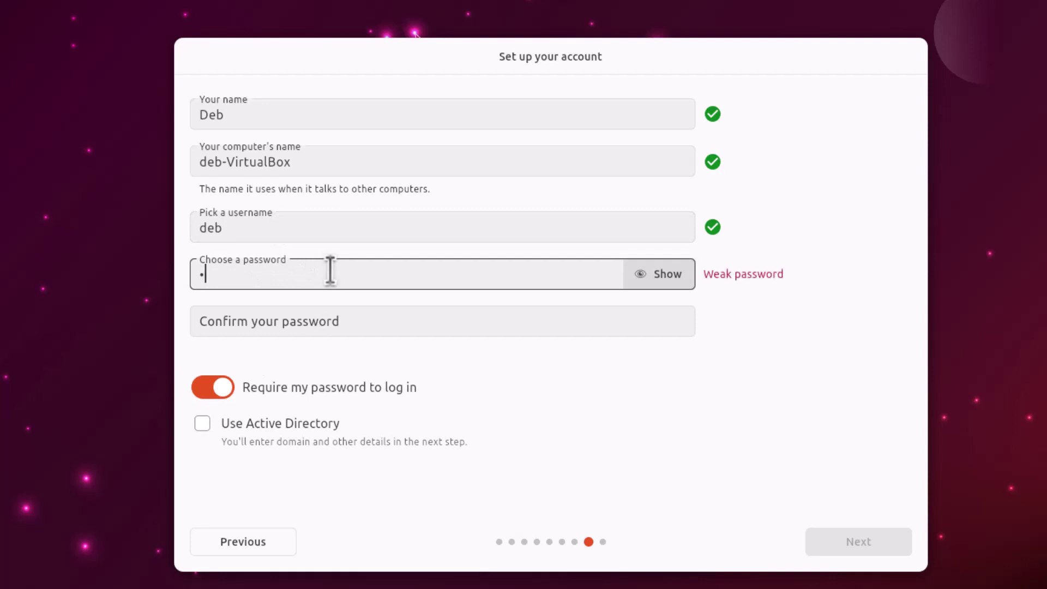
{"action": "left_click", "coordinate": [297, 308]}
{"action": "type", "text": "123"}
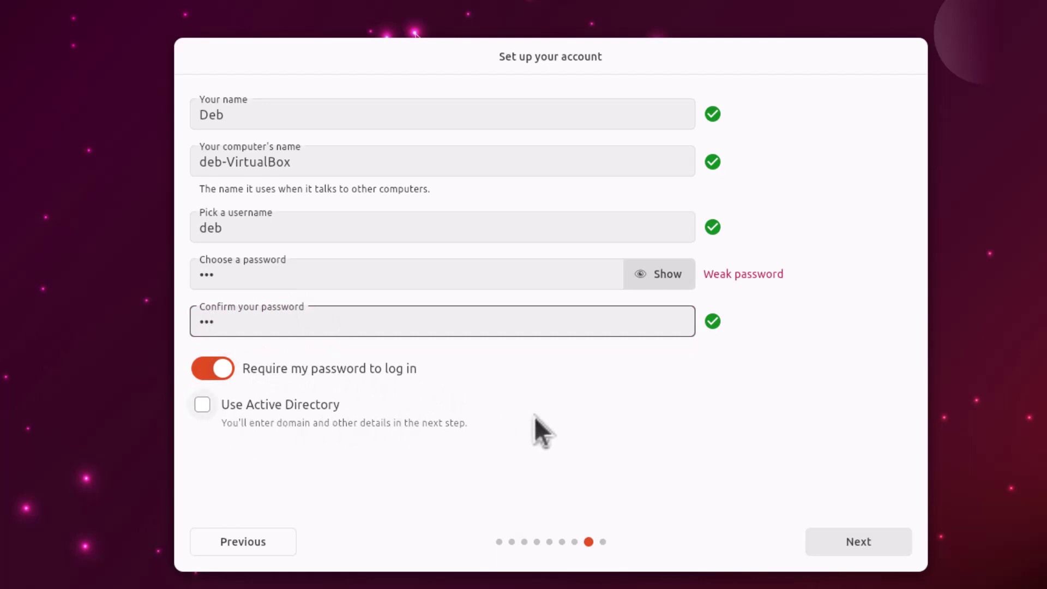
{"action": "left_click", "coordinate": [850, 541]}
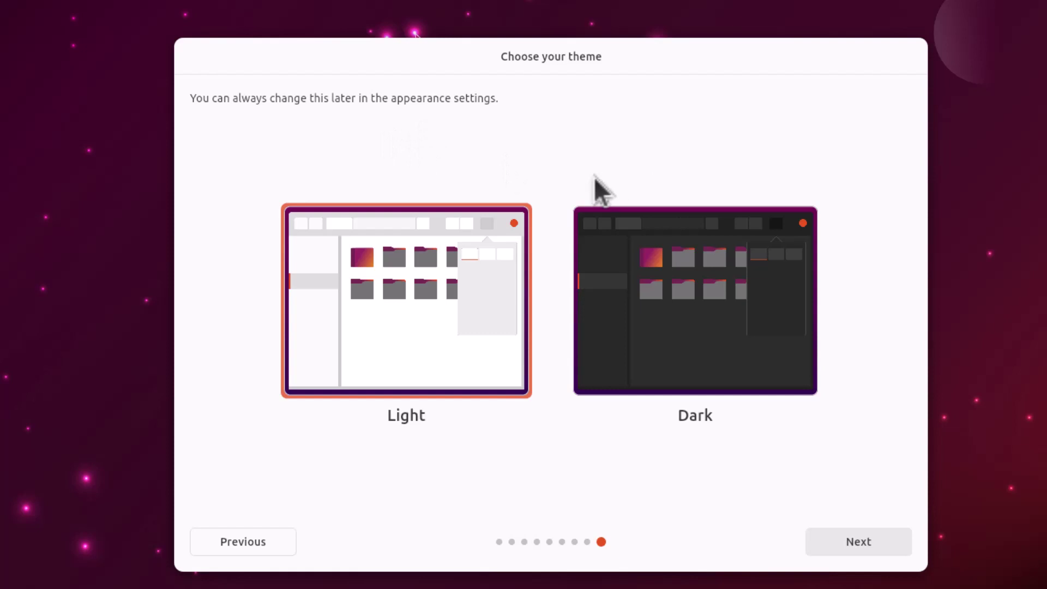
- Keep the Light theme, begin installing, and view the slideshow and detailed log output
{"action": "left_click", "coordinate": [889, 533]}
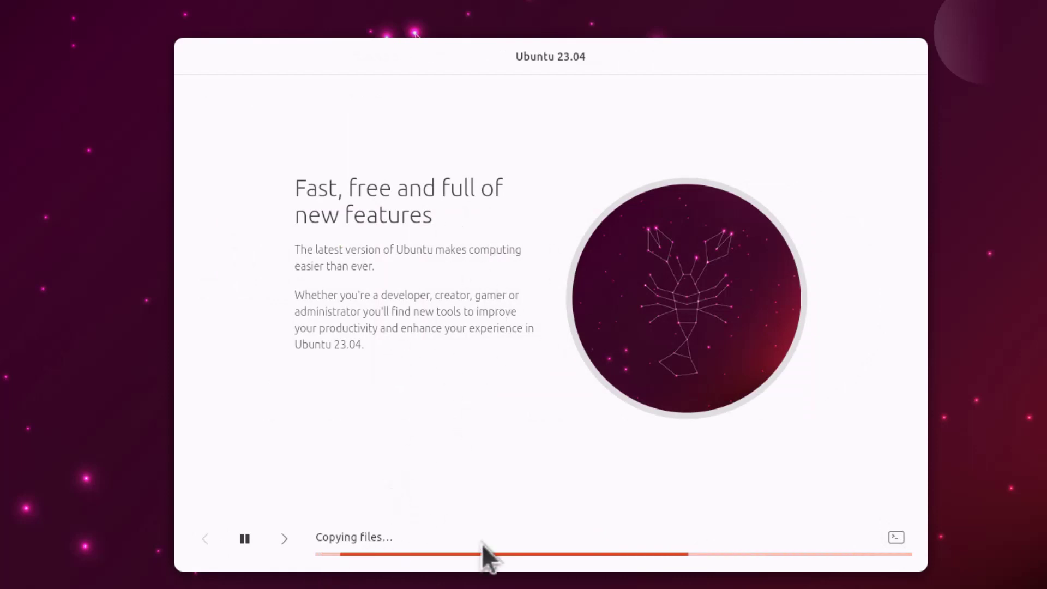
{"action": "left_click", "coordinate": [285, 539]}
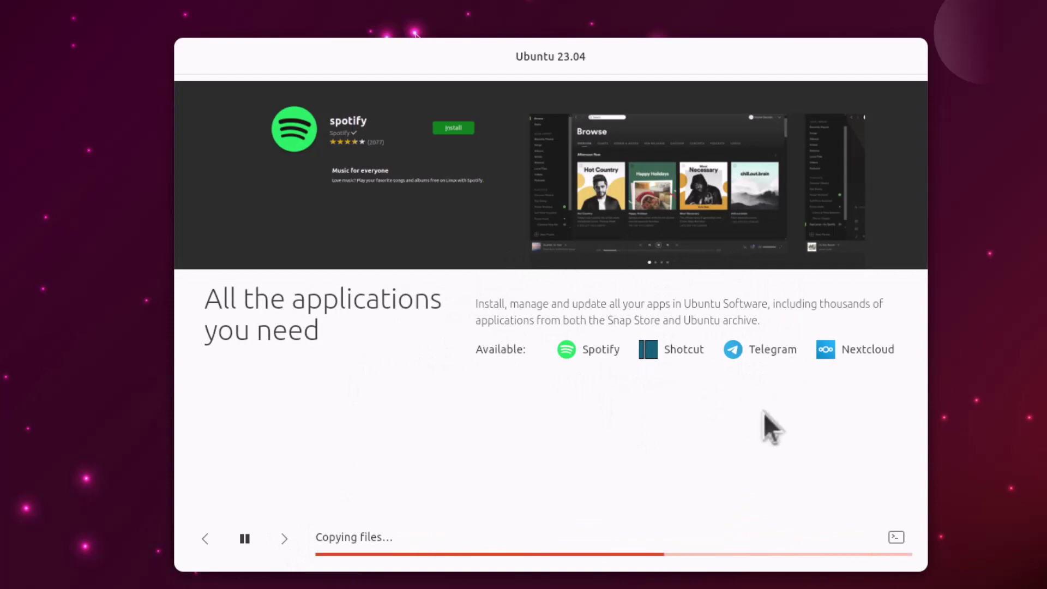
{"action": "left_click", "coordinate": [892, 537]}
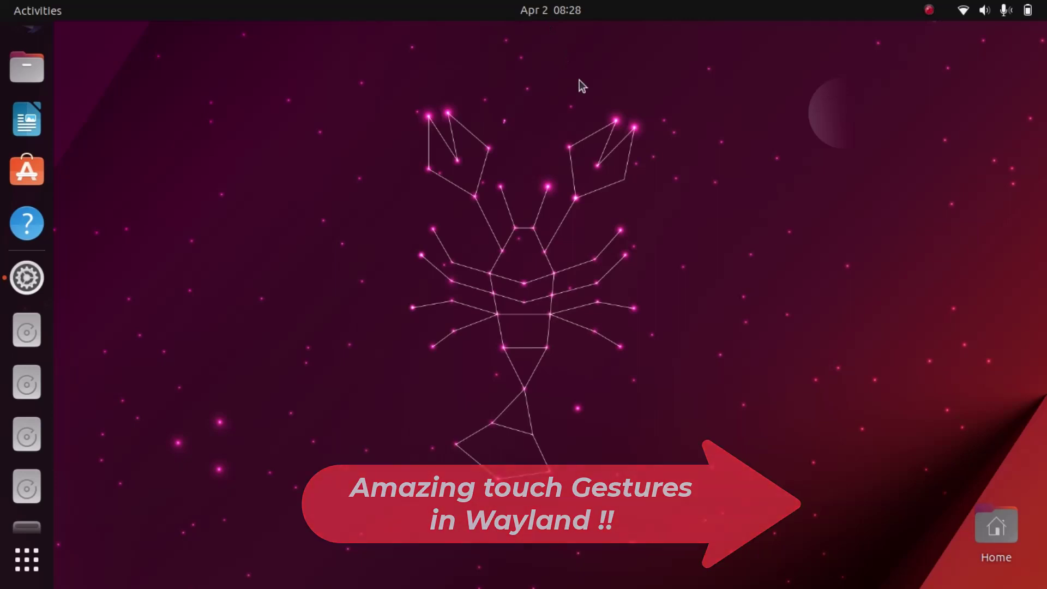
{"action": "left_click", "coordinate": [27, 278]}
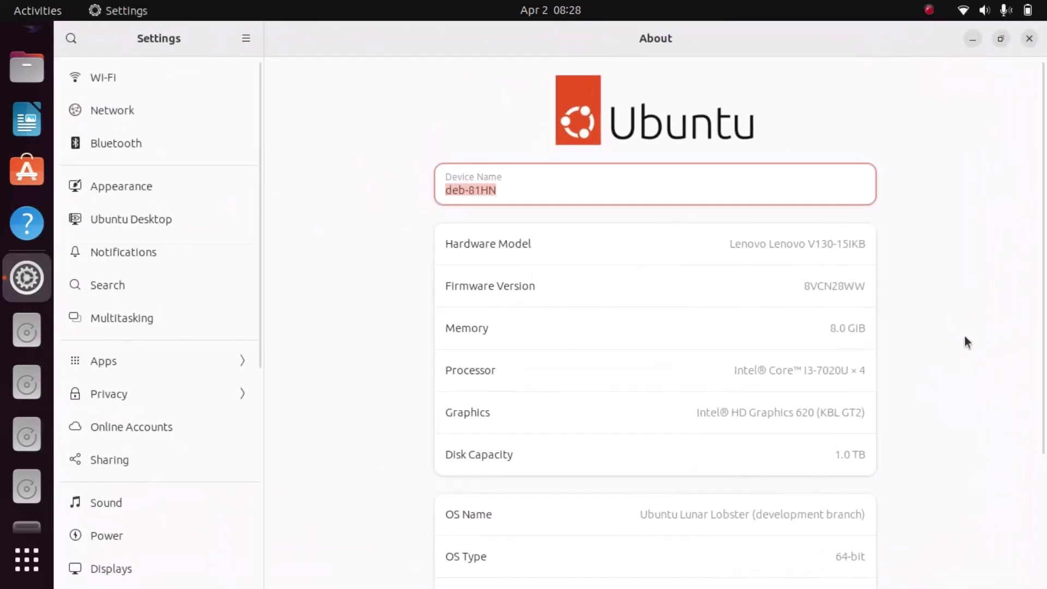
{"action": "scroll", "coordinate": [965, 337], "scroll_direction": "down", "scroll_amount": 3}
{"action": "scroll", "coordinate": [964, 341], "scroll_direction": "down", "scroll_amount": 2}
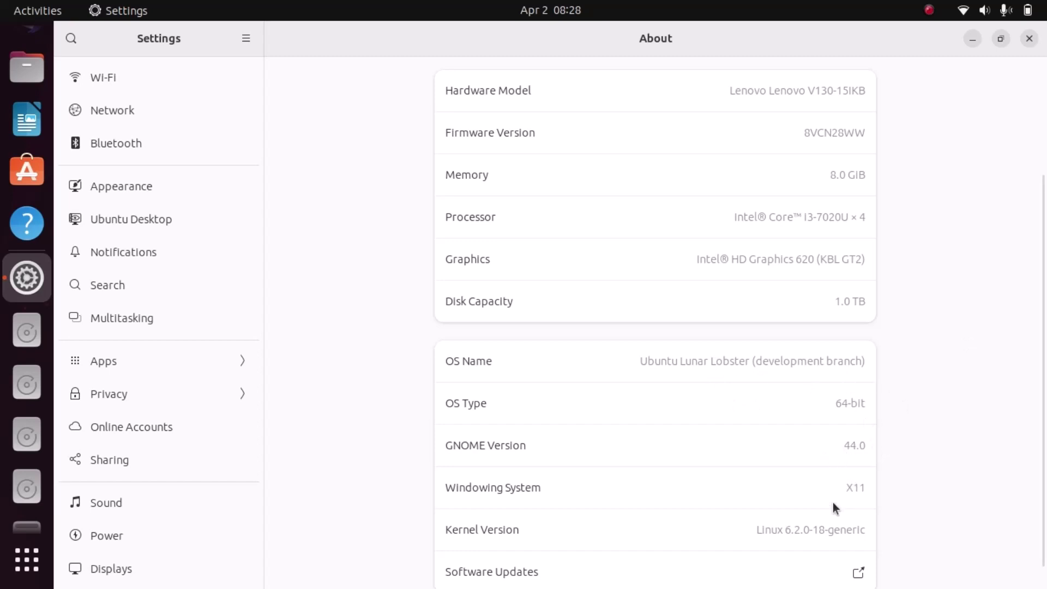
{"action": "scroll", "coordinate": [845, 506], "scroll_direction": "down", "scroll_amount": 1}
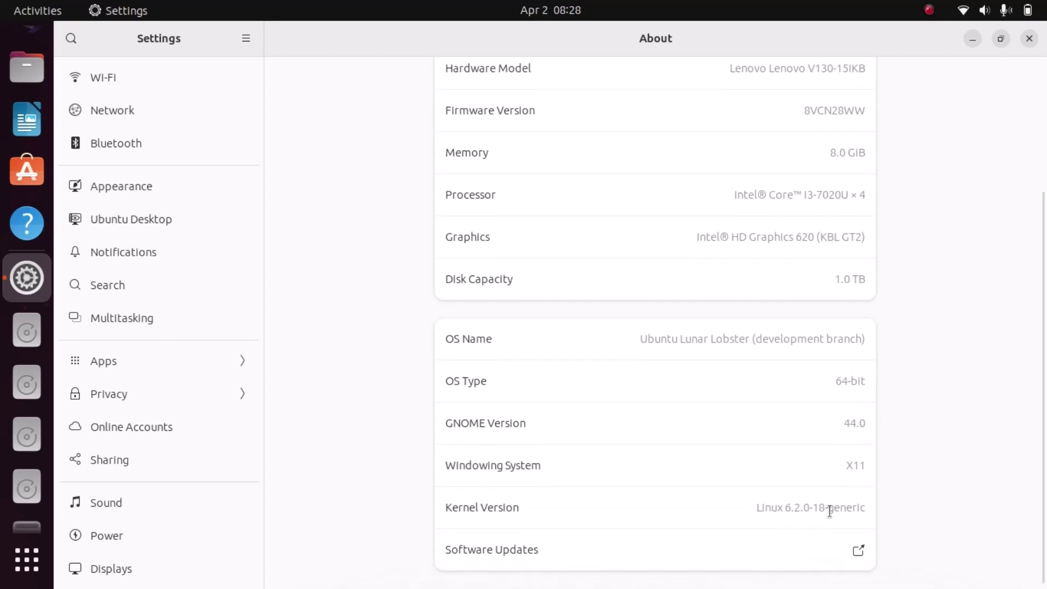
{"action": "left_click", "coordinate": [1030, 40]}
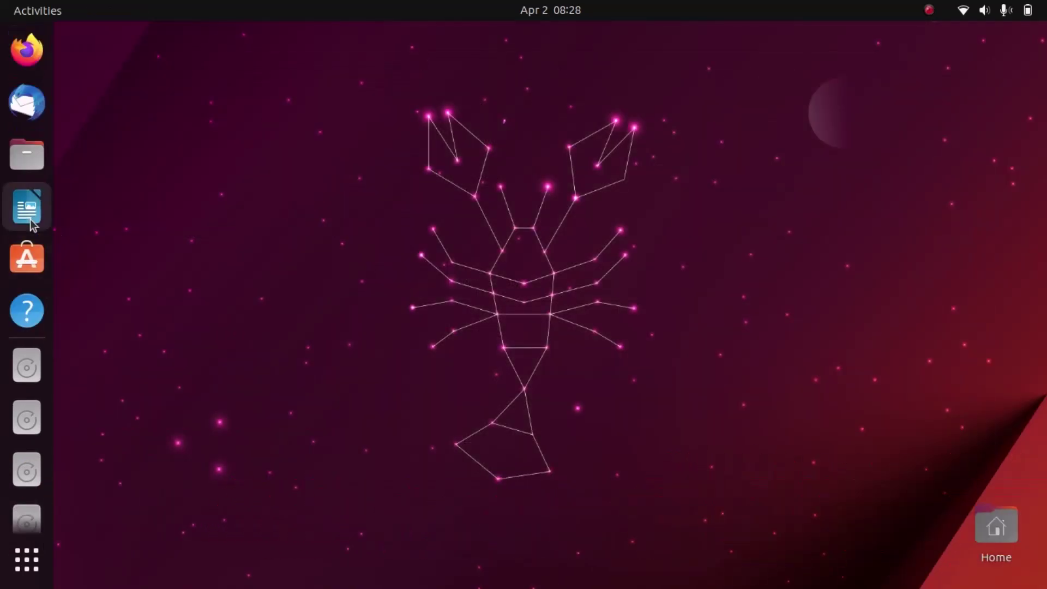
{"action": "left_click", "coordinate": [544, 17]}
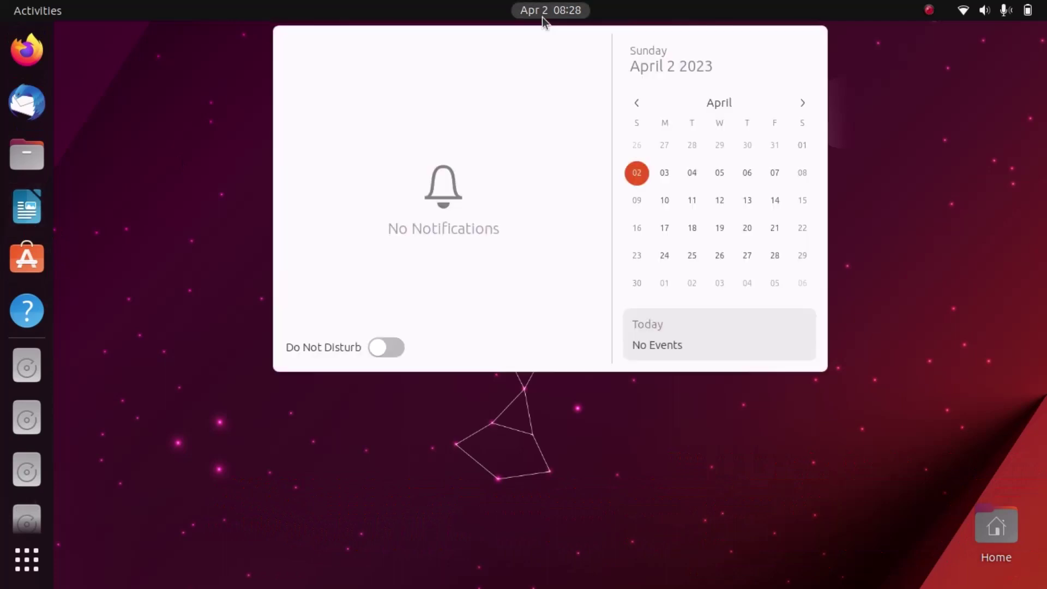
{"action": "left_click", "coordinate": [543, 17]}
{"action": "left_click", "coordinate": [1004, 10]}
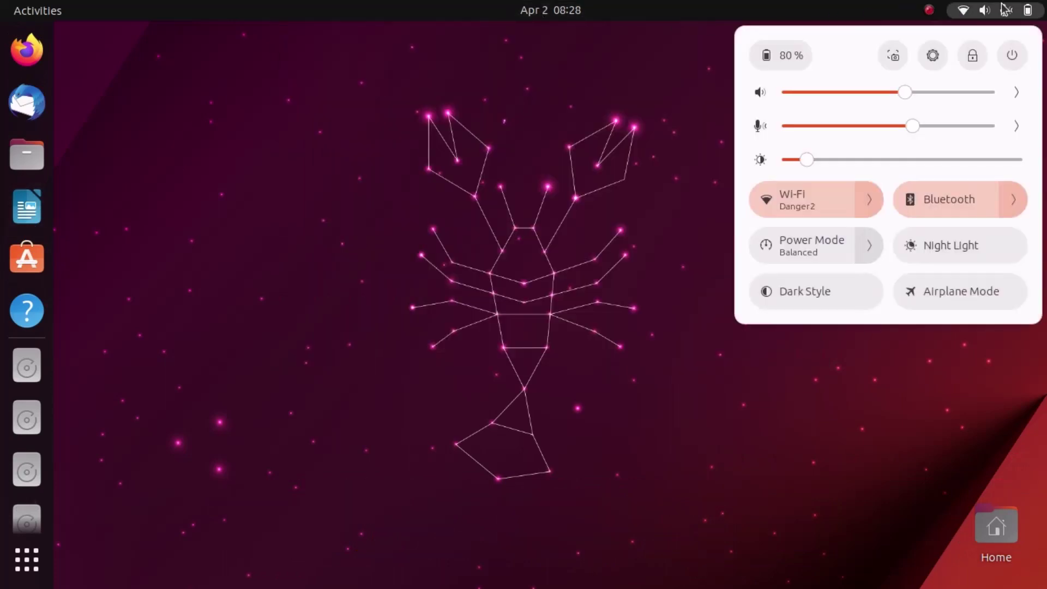
{"action": "left_click", "coordinate": [1004, 9]}
{"action": "left_click", "coordinate": [1004, 9]}
{"action": "left_click", "coordinate": [866, 200]}
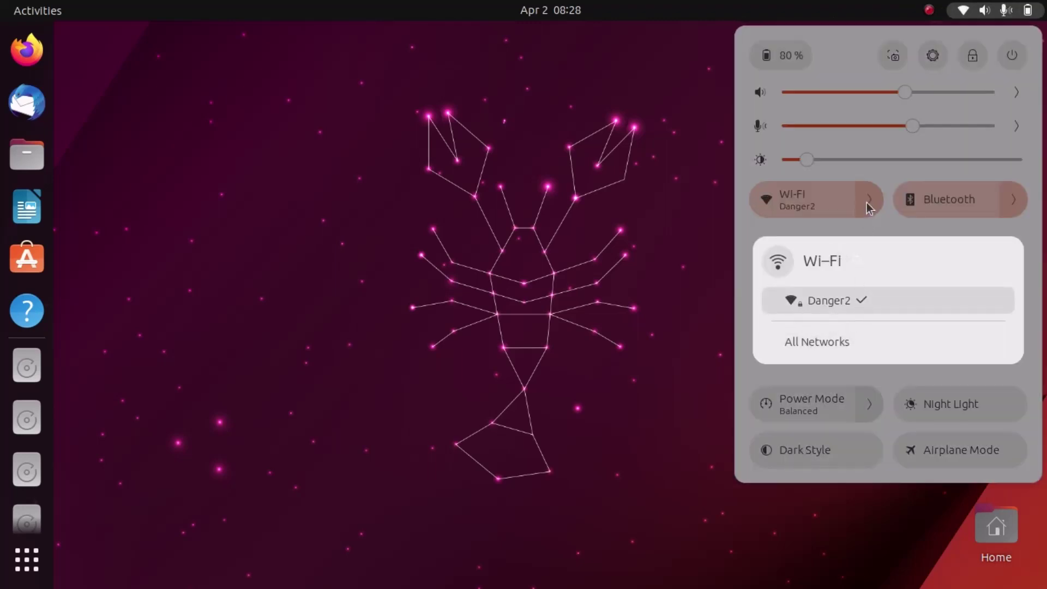
{"action": "left_click", "coordinate": [867, 201]}
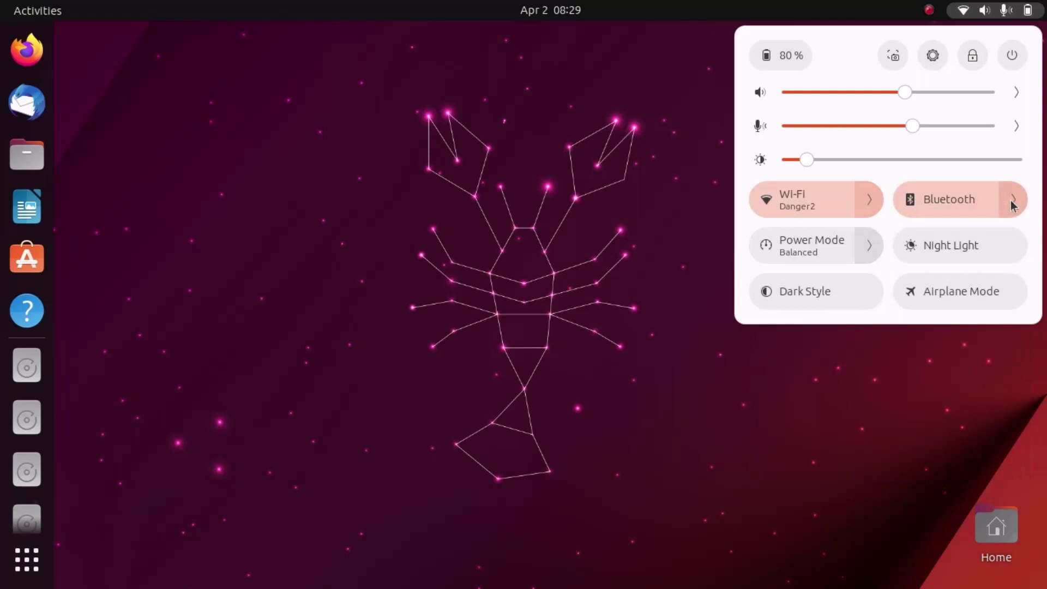
{"action": "left_click", "coordinate": [1010, 201]}
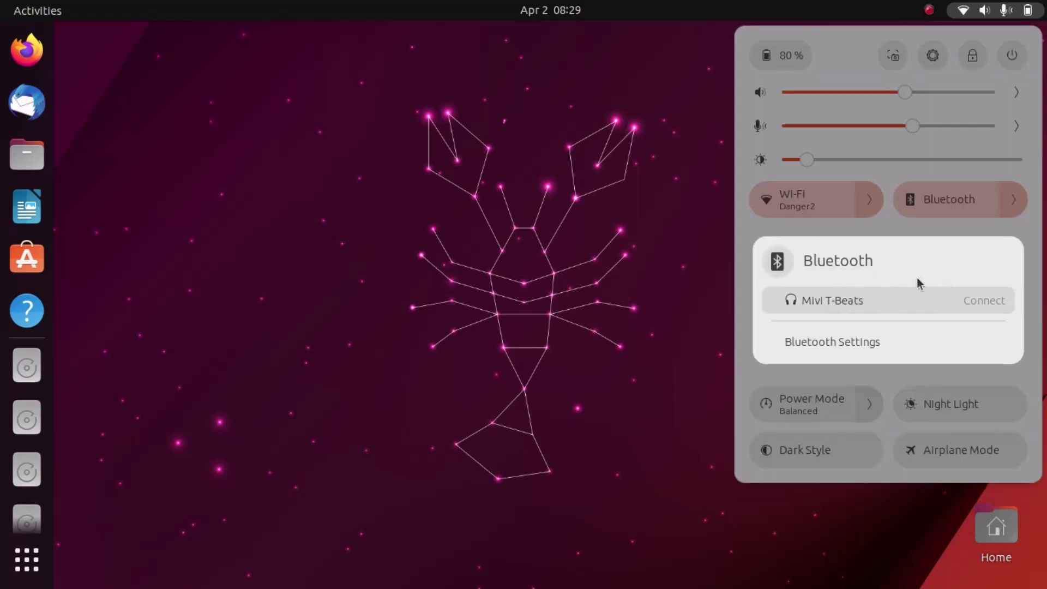
{"action": "left_click", "coordinate": [1015, 206]}
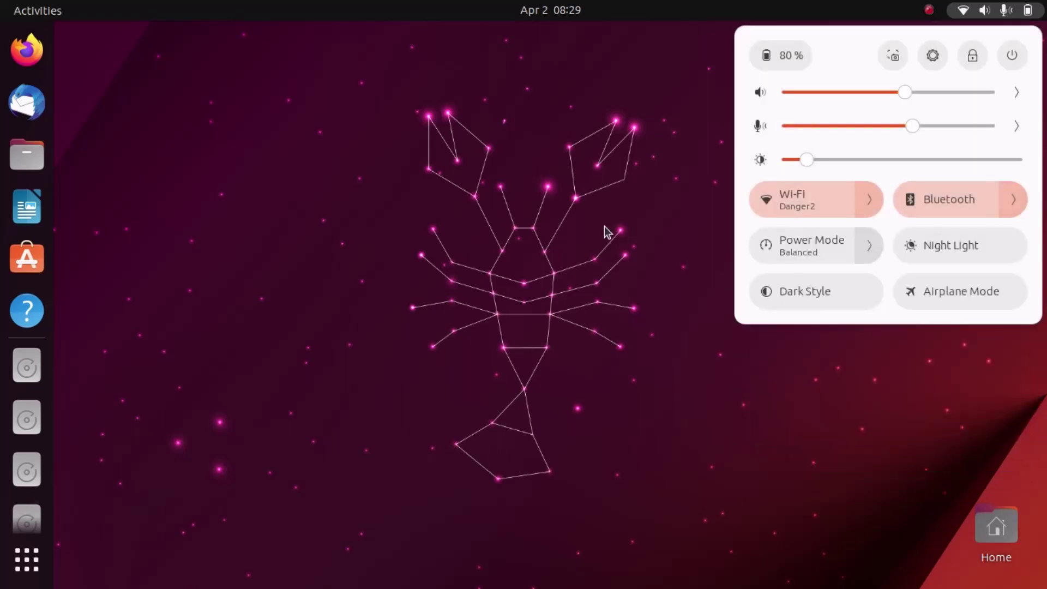
{"action": "left_click", "coordinate": [335, 235]}
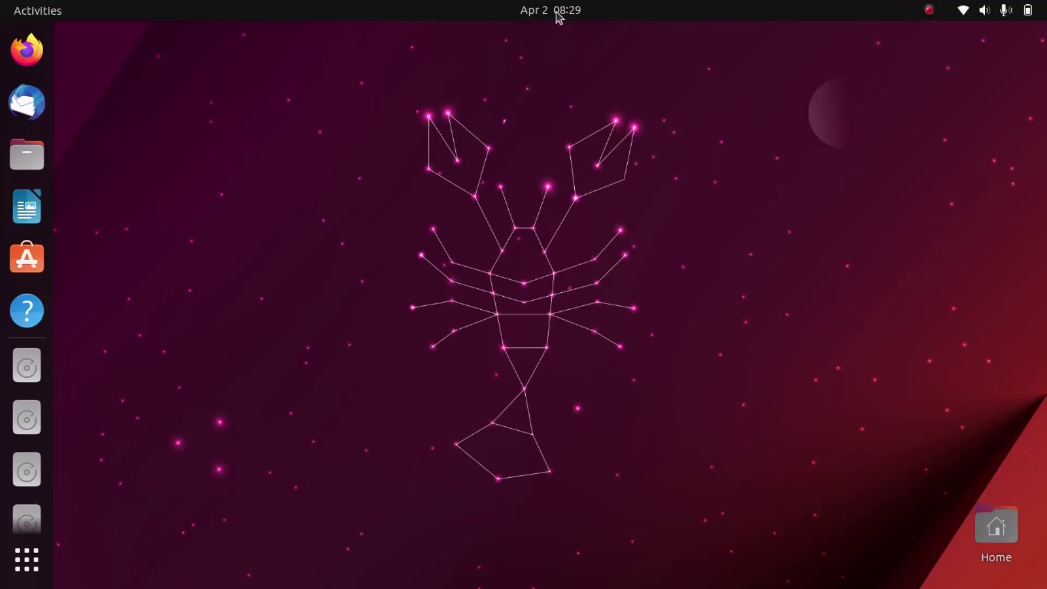
- Open Change Background from the desktop menu and switch the style to Dark
{"action": "left_click", "coordinate": [929, 11]}
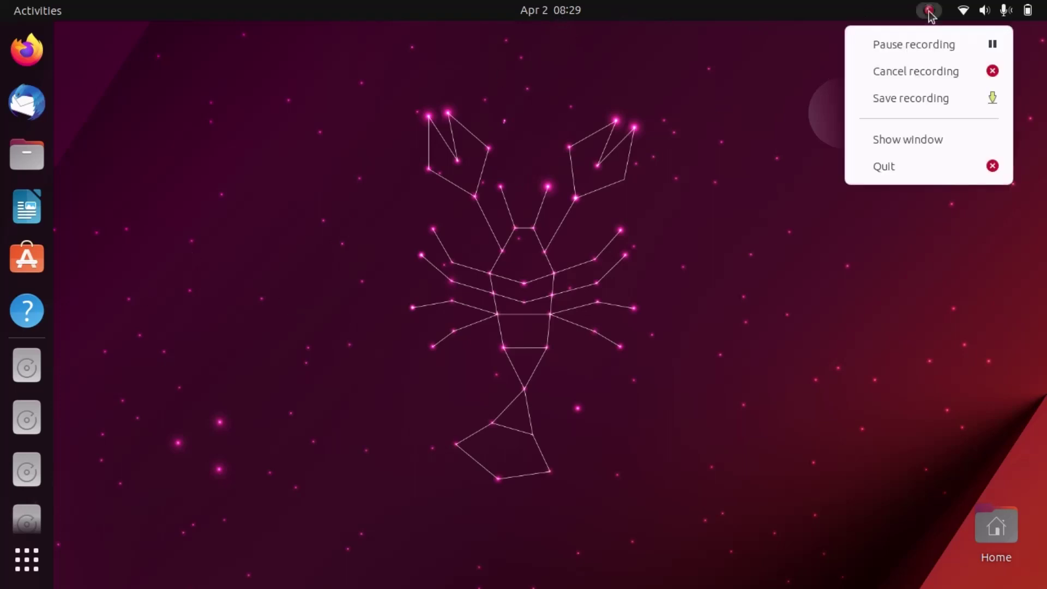
{"action": "left_click", "coordinate": [784, 88]}
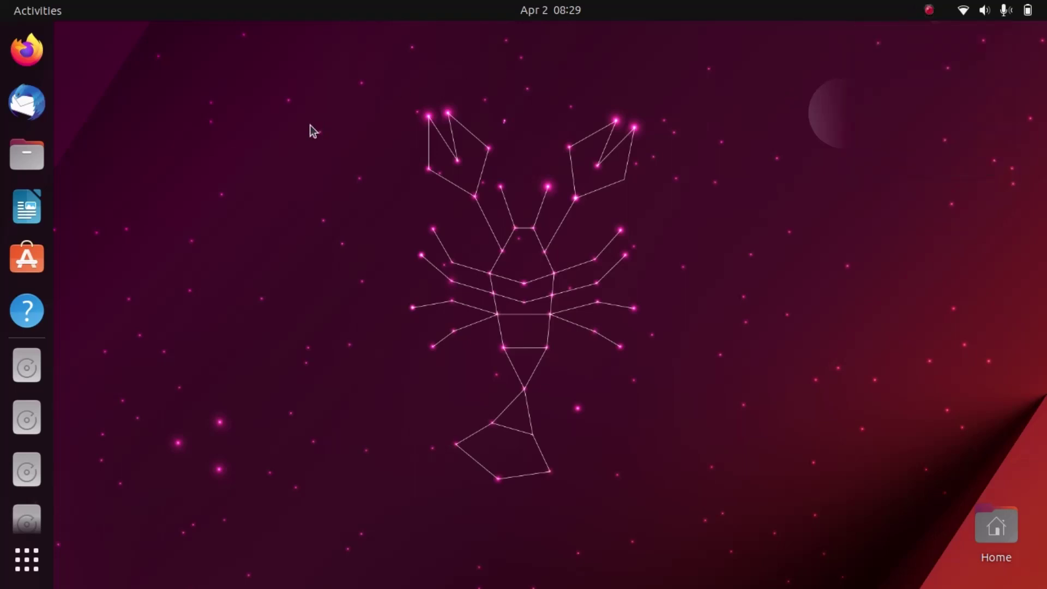
{"action": "right_click", "coordinate": [568, 162]}
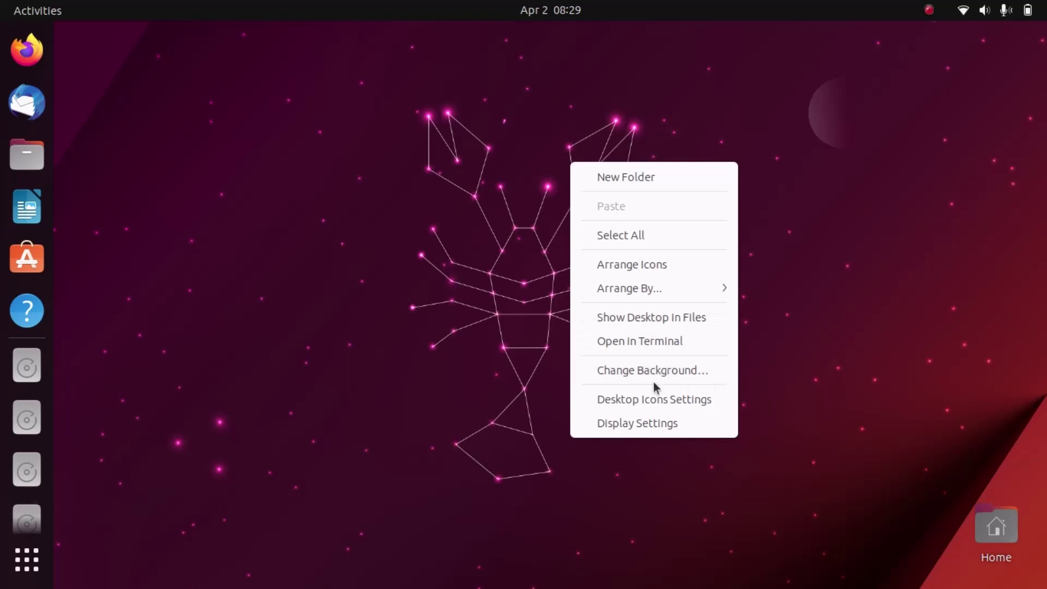
{"action": "left_click", "coordinate": [686, 372]}
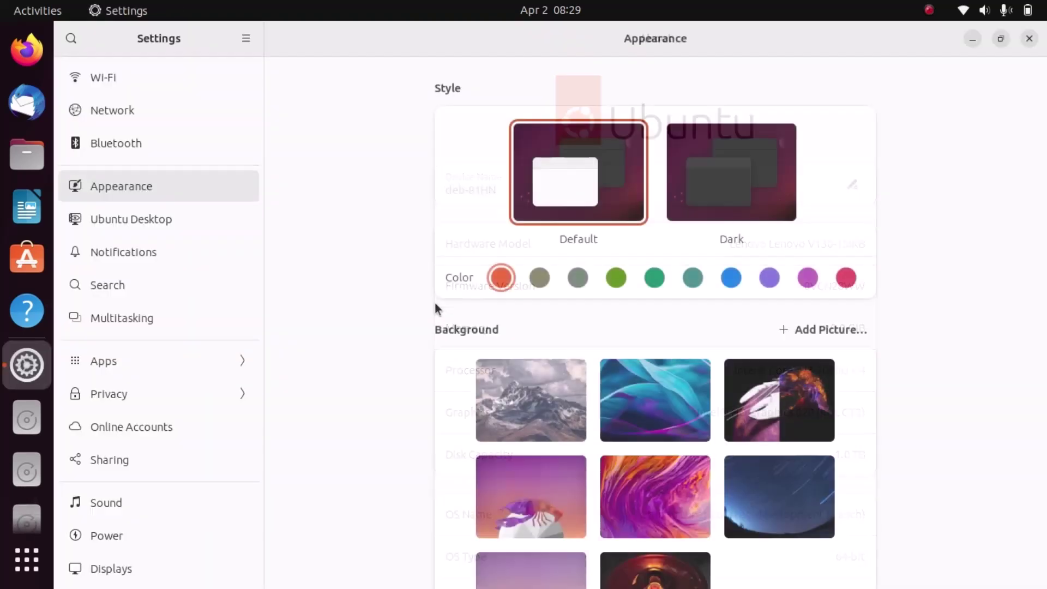
{"action": "scroll", "coordinate": [706, 400], "scroll_direction": "down", "scroll_amount": 5}
{"action": "scroll", "coordinate": [706, 400], "scroll_direction": "up", "scroll_amount": 5}
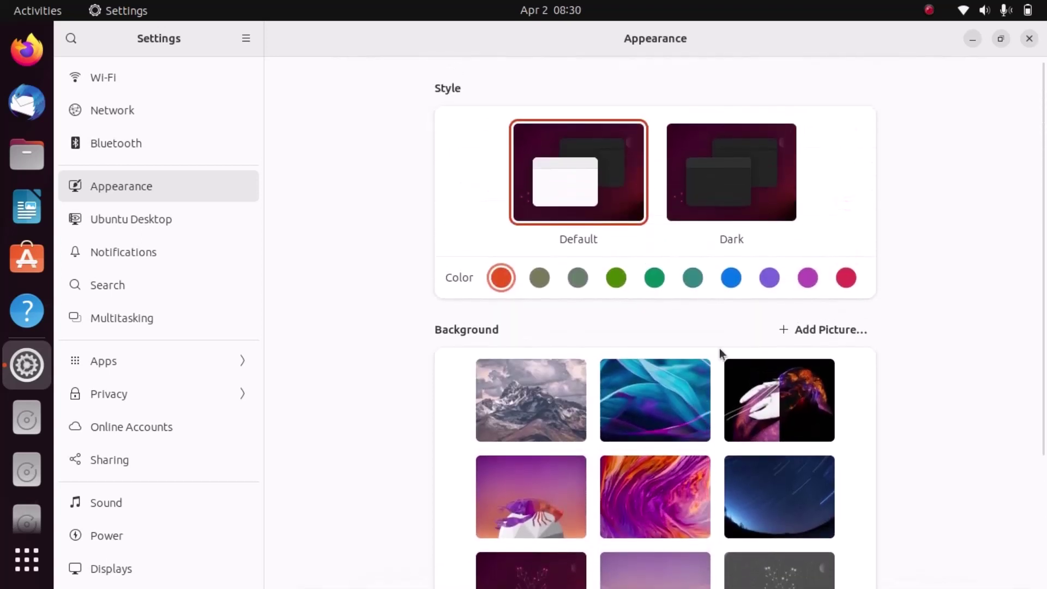
{"action": "left_click", "coordinate": [705, 193]}
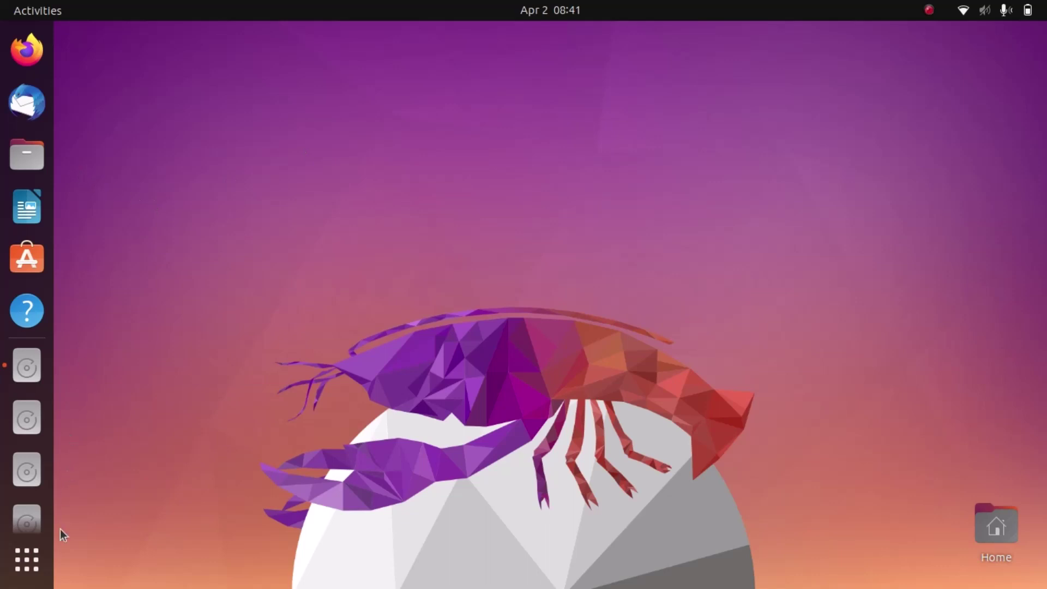
- Launch Telegram from Show Apps page 2, close it, reopen it from the tray, then minimize it
{"action": "left_click", "coordinate": [35, 568]}
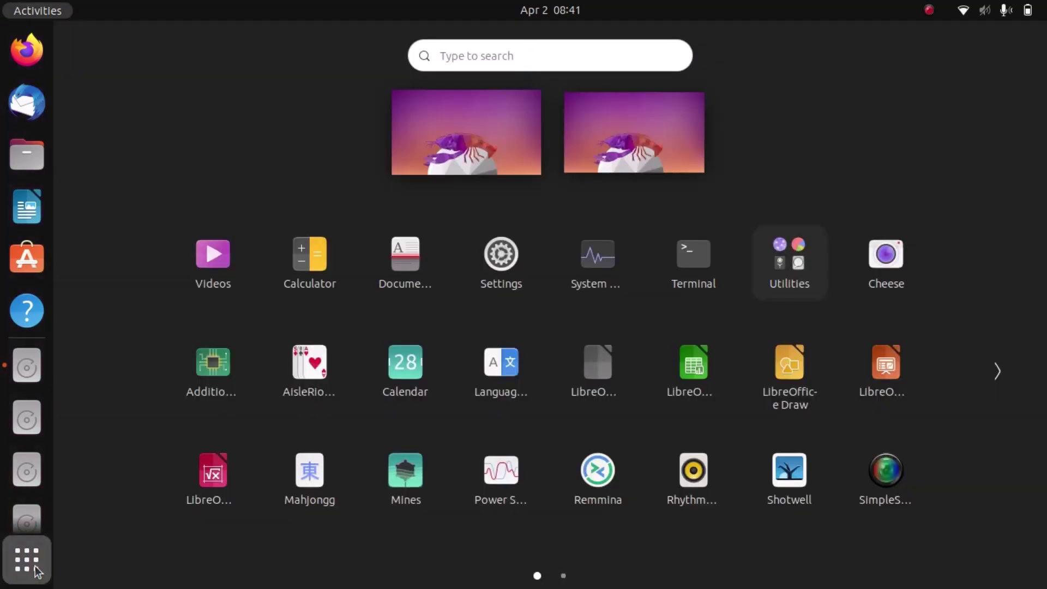
{"action": "left_click", "coordinate": [998, 372]}
{"action": "left_click", "coordinate": [692, 254]}
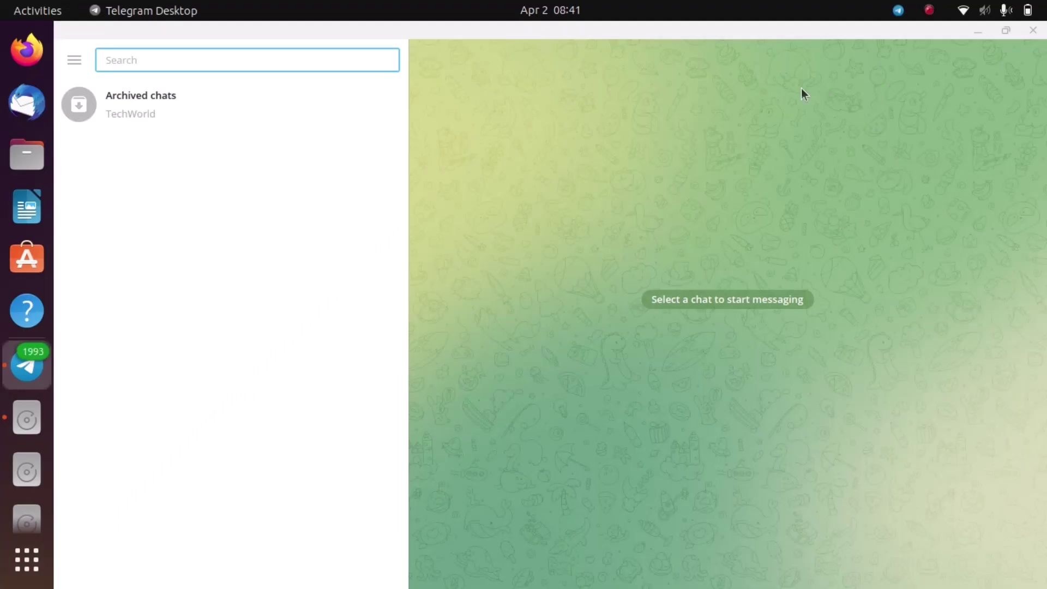
{"action": "left_click", "coordinate": [1035, 31]}
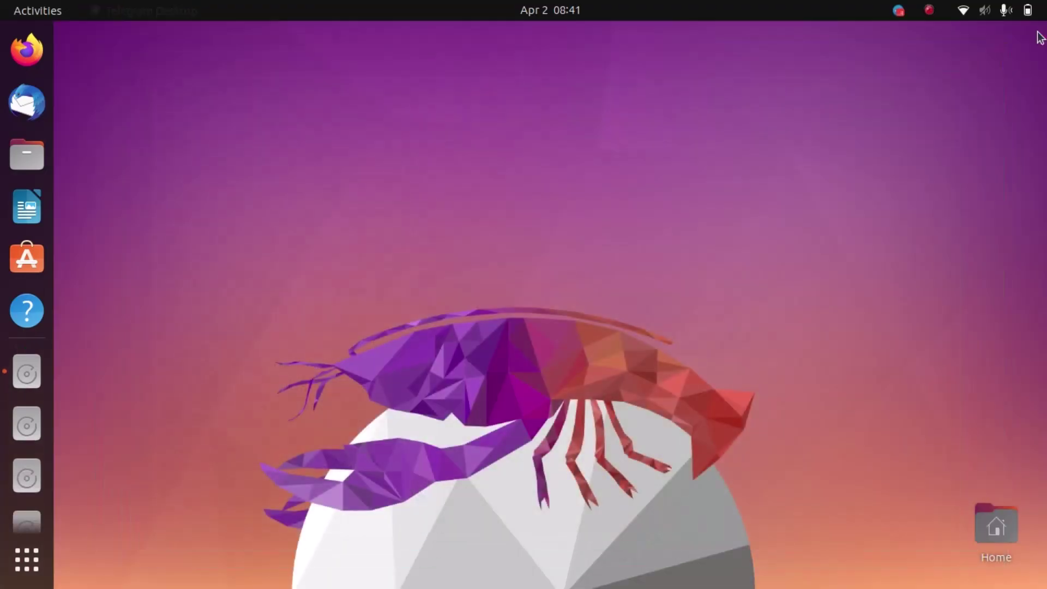
{"action": "left_click", "coordinate": [899, 12]}
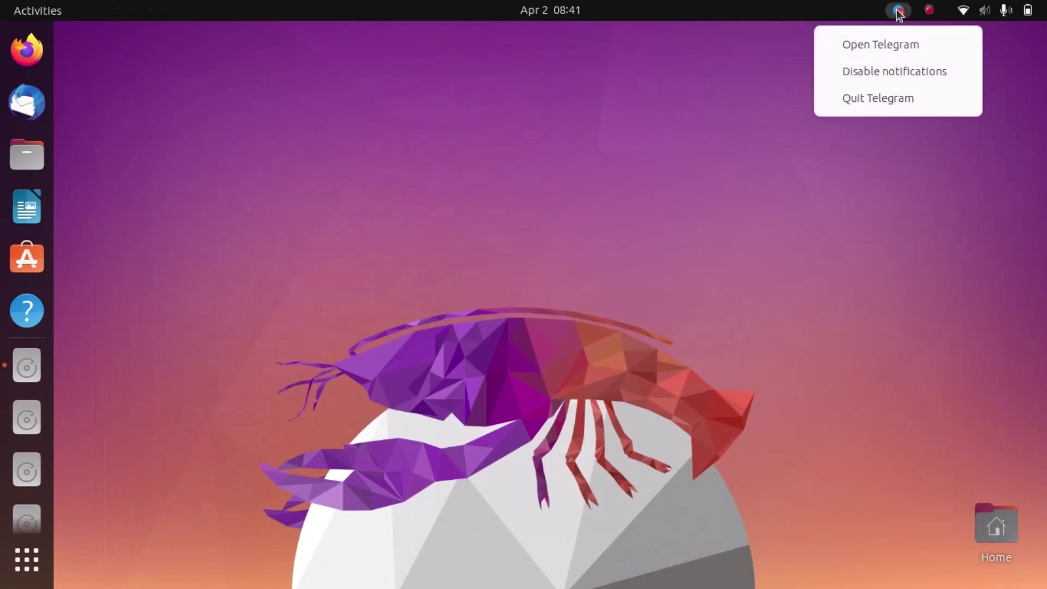
{"action": "left_click", "coordinate": [876, 48]}
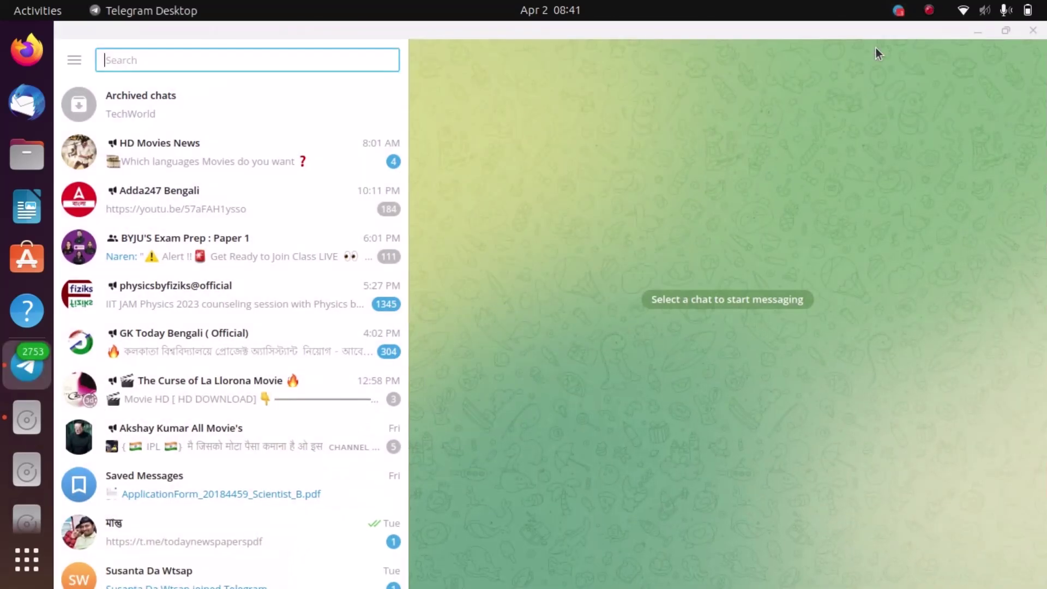
{"action": "left_click", "coordinate": [974, 30]}
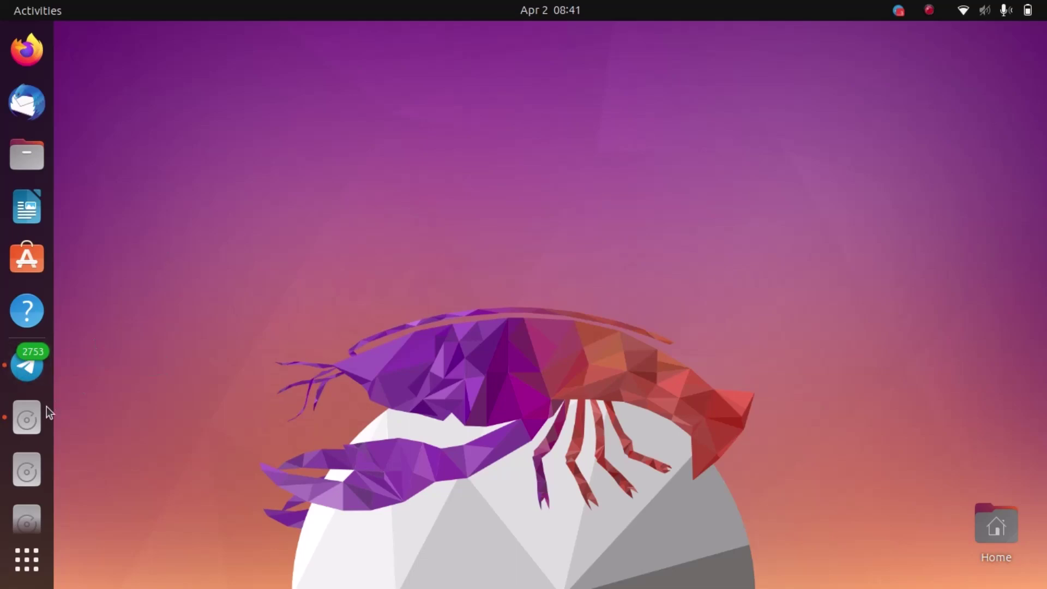
- Play 'Sokhi Se Hari Kemon' from the mx-music folder, then minimize Rhythmbox and Files
{"action": "left_click", "coordinate": [31, 415]}
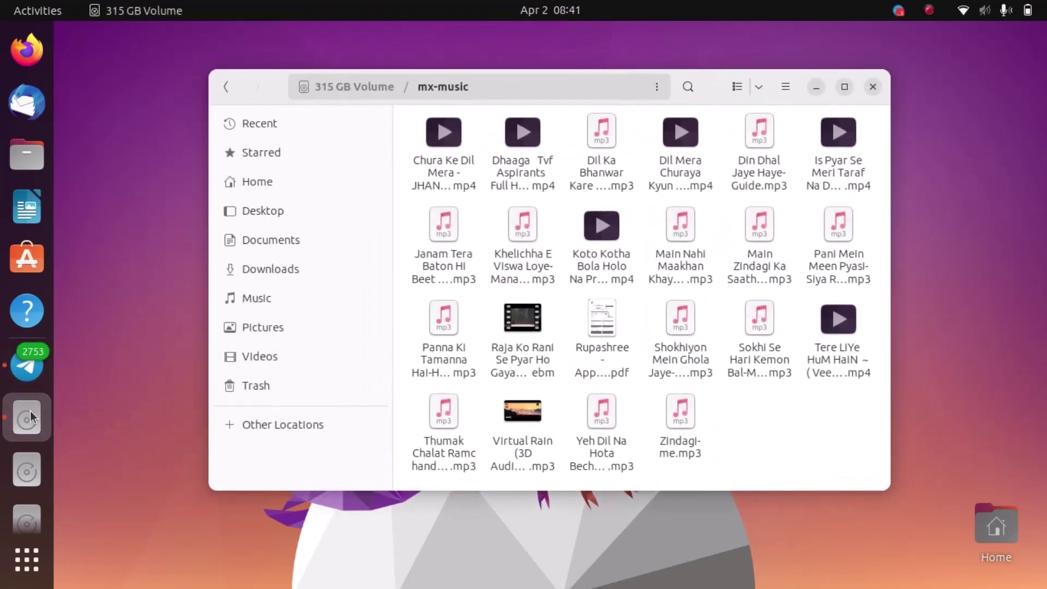
{"action": "double_click", "coordinate": [762, 362]}
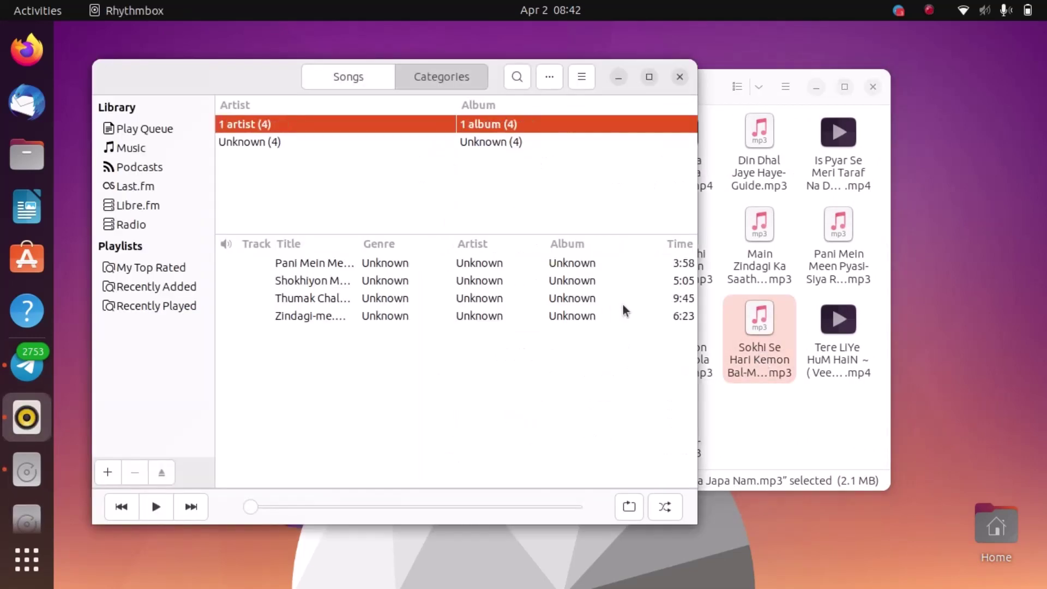
{"action": "left_click", "coordinate": [617, 77]}
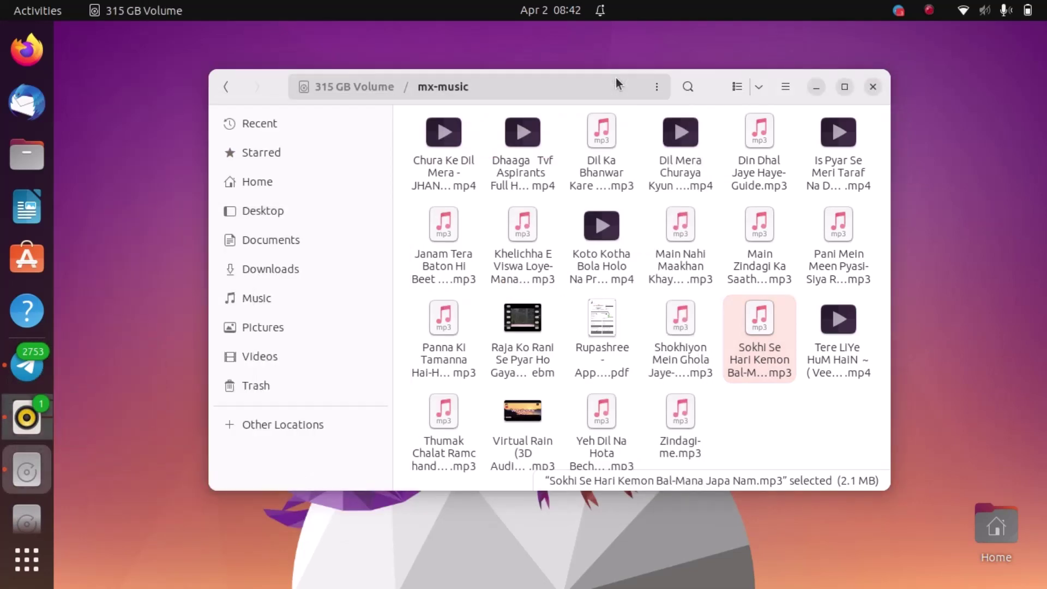
{"action": "left_click", "coordinate": [818, 85]}
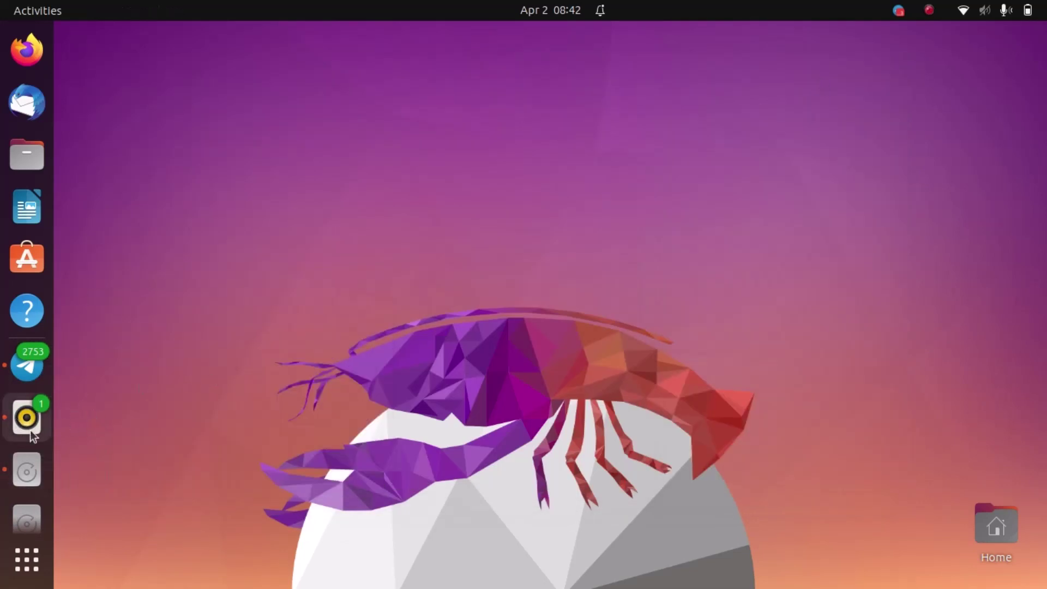
- Dismiss the playing song's notification in the top-bar calendar panel and close the panel
{"action": "left_click", "coordinate": [523, 15]}
{"action": "mouse_move", "coordinate": [504, 158]}
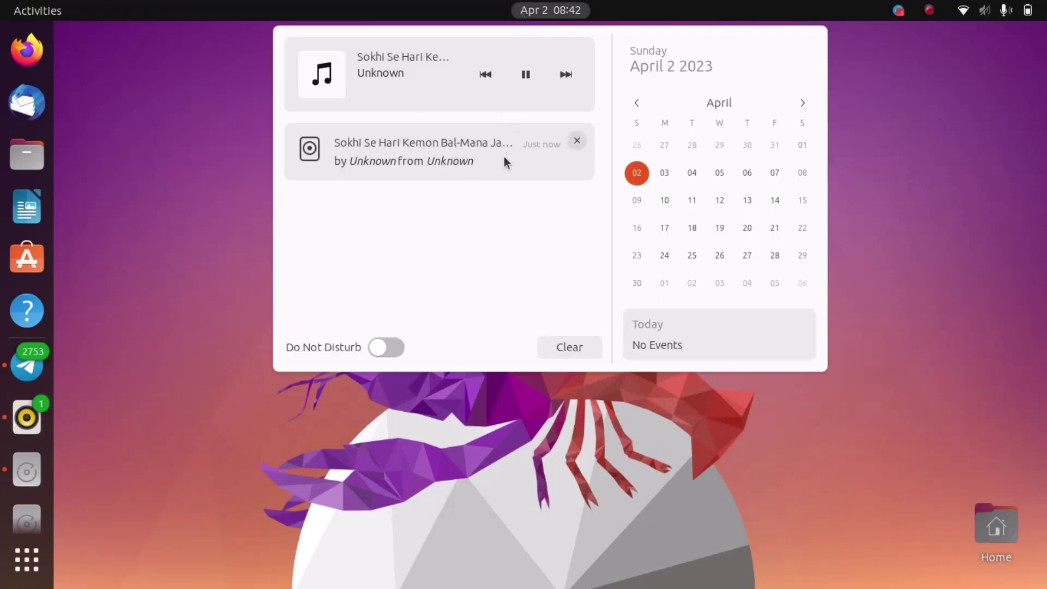
{"action": "left_click", "coordinate": [576, 141]}
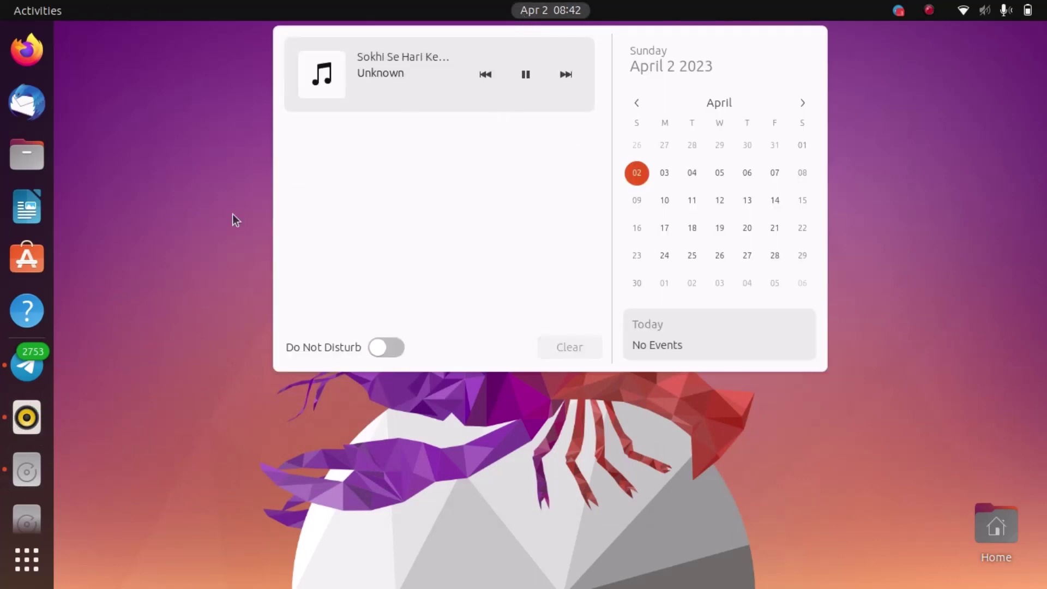
{"action": "left_click", "coordinate": [232, 214]}
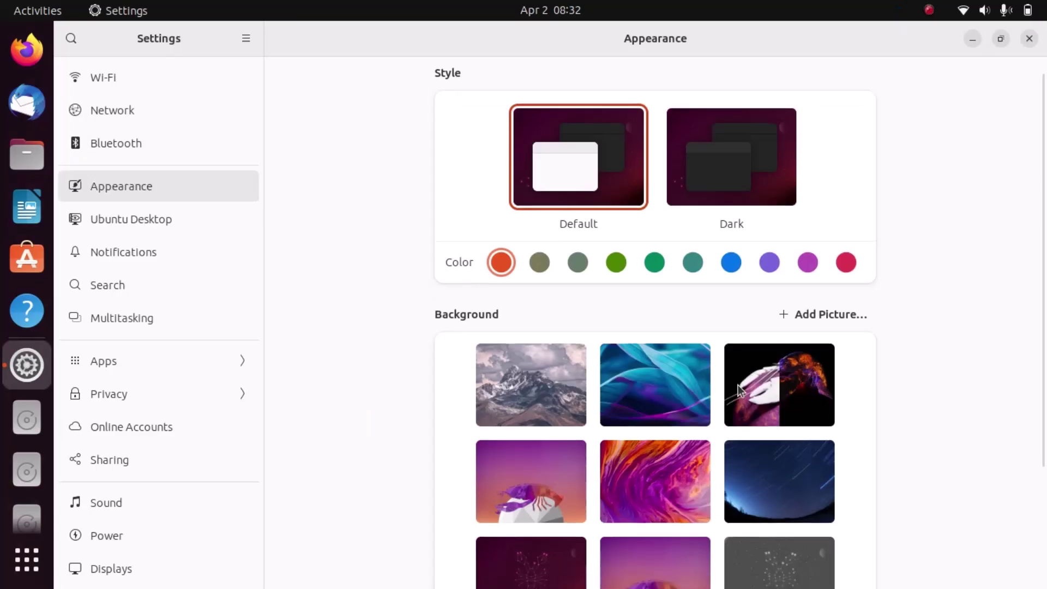
{"action": "scroll", "coordinate": [738, 385], "scroll_direction": "down", "scroll_amount": 5}
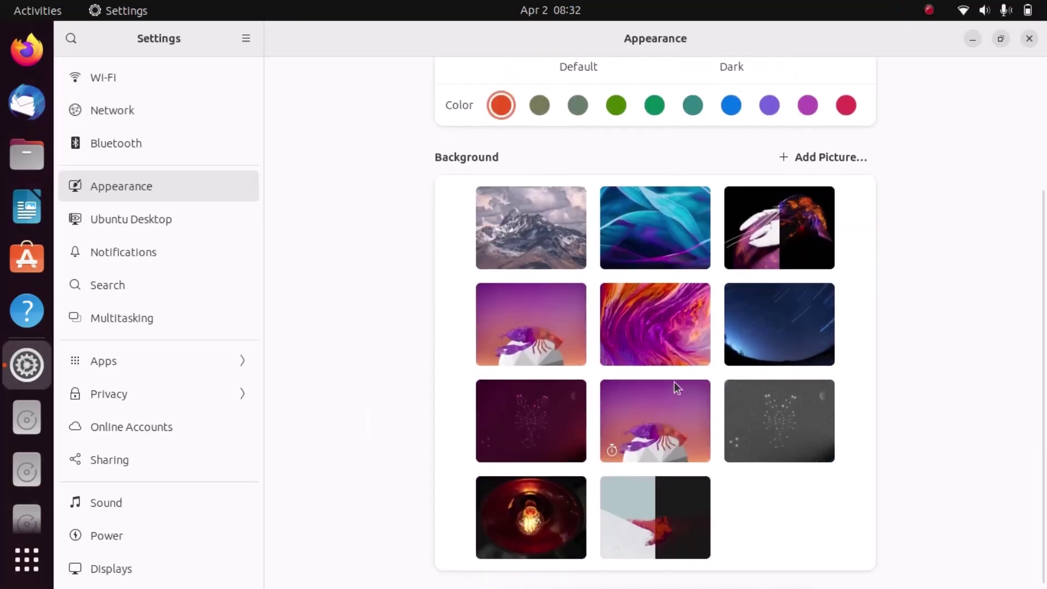
- Choose the snowy mountain wallpaper in Settings' Appearance page and minimize Settings to view it
{"action": "left_click", "coordinate": [973, 39]}
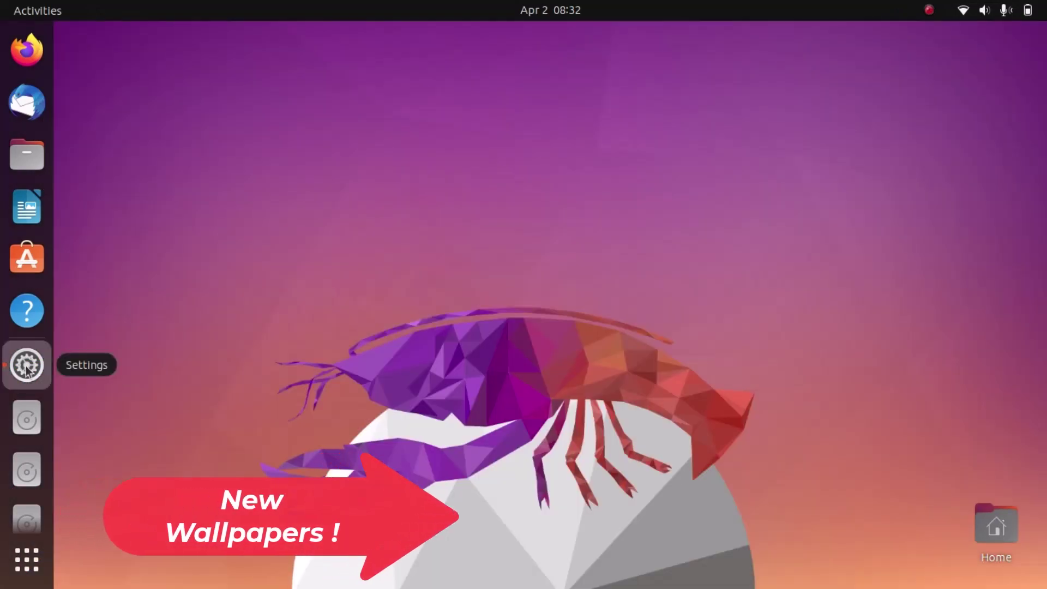
{"action": "left_click", "coordinate": [26, 366]}
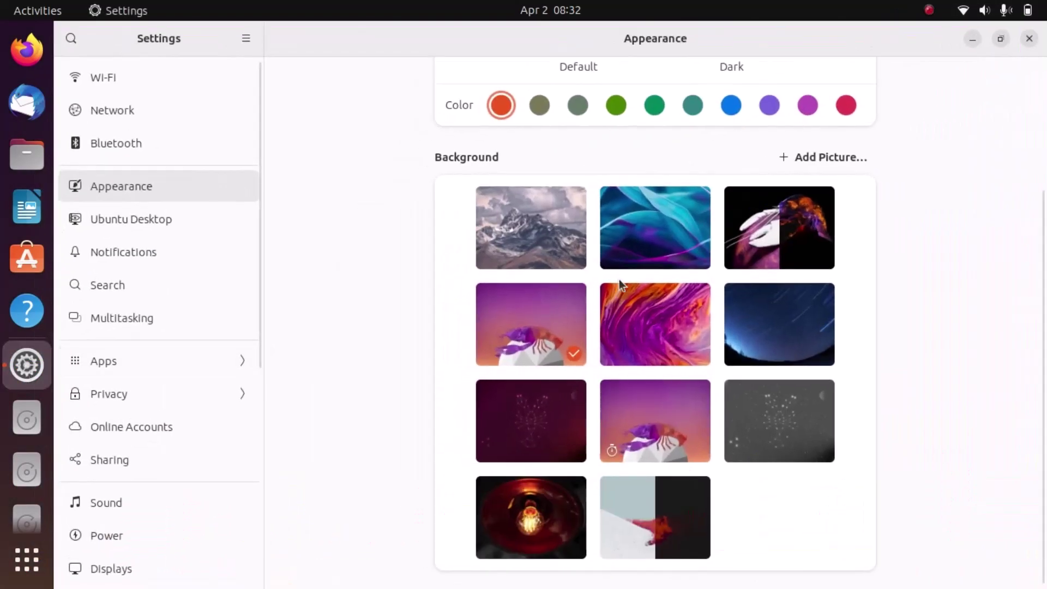
{"action": "left_click", "coordinate": [543, 243]}
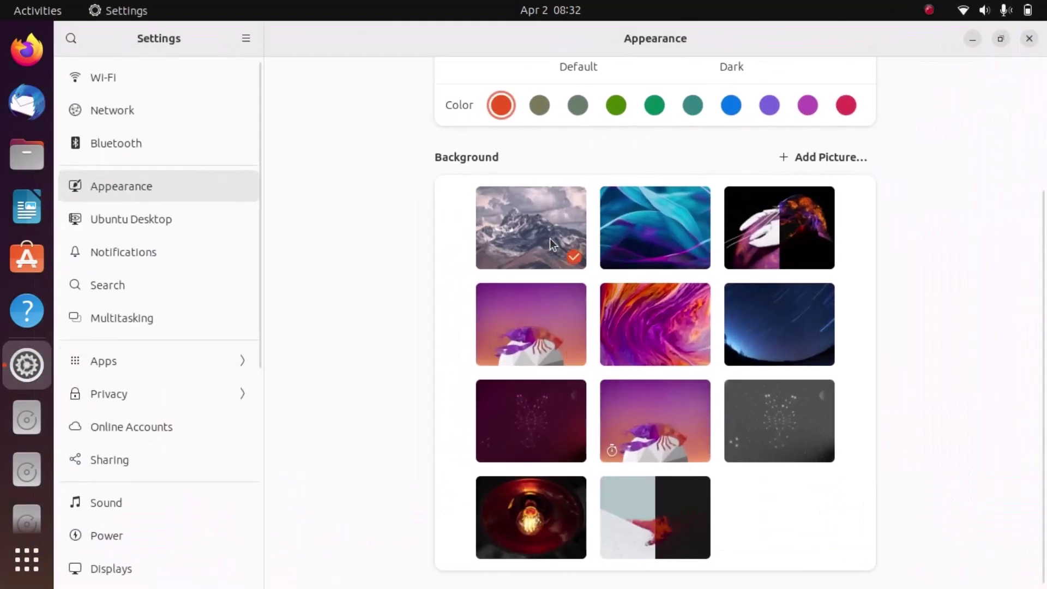
{"action": "left_click", "coordinate": [973, 39]}
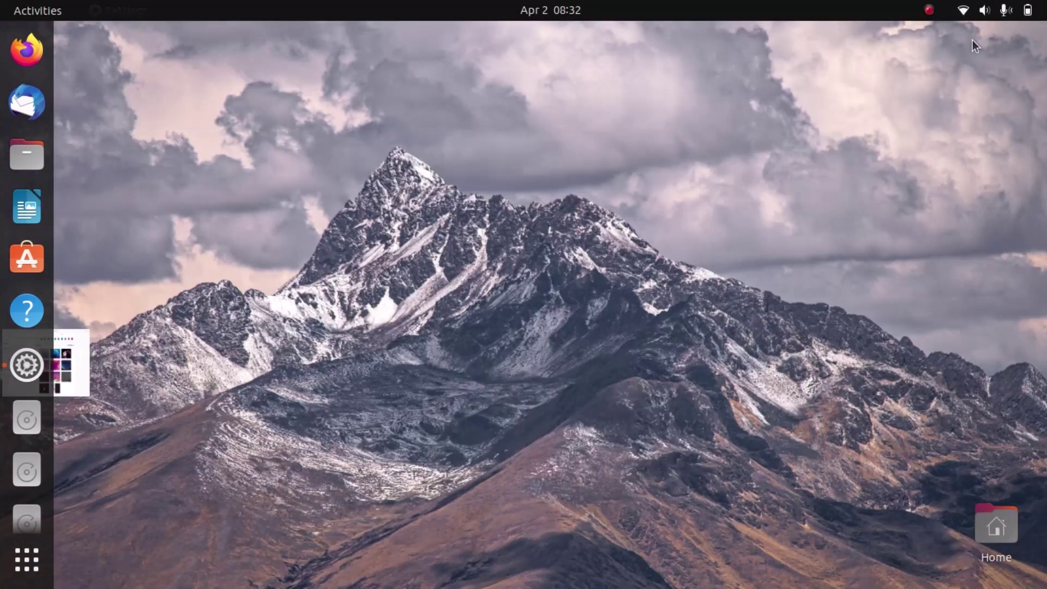
- Bring the Settings Appearance page back from the dock
{"action": "left_click", "coordinate": [27, 367]}
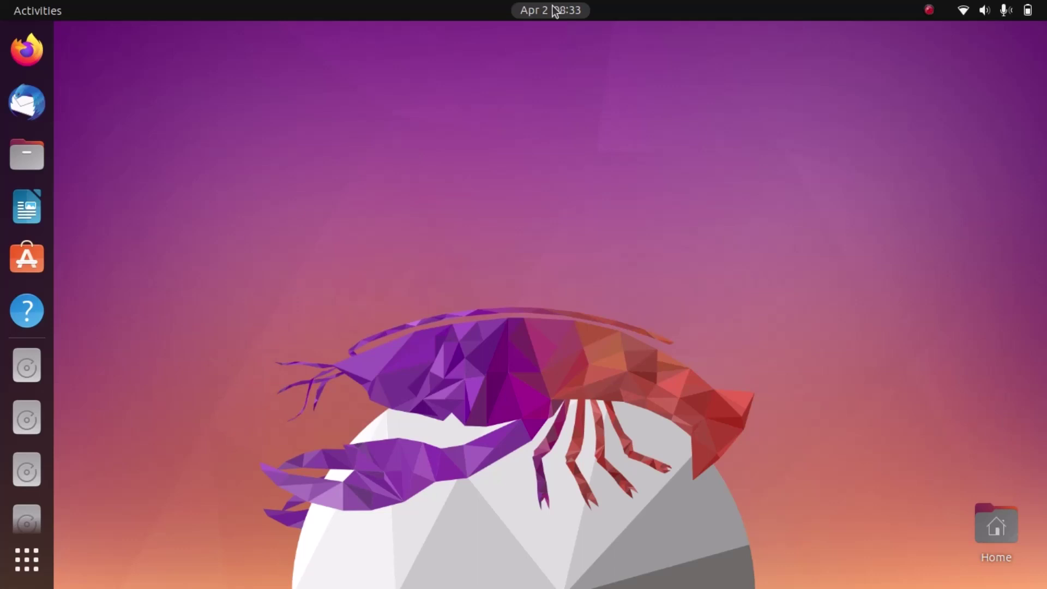
- Launch Ubuntu Software, browse Audacity's details page, then return to Explore
{"action": "left_click", "coordinate": [32, 267]}
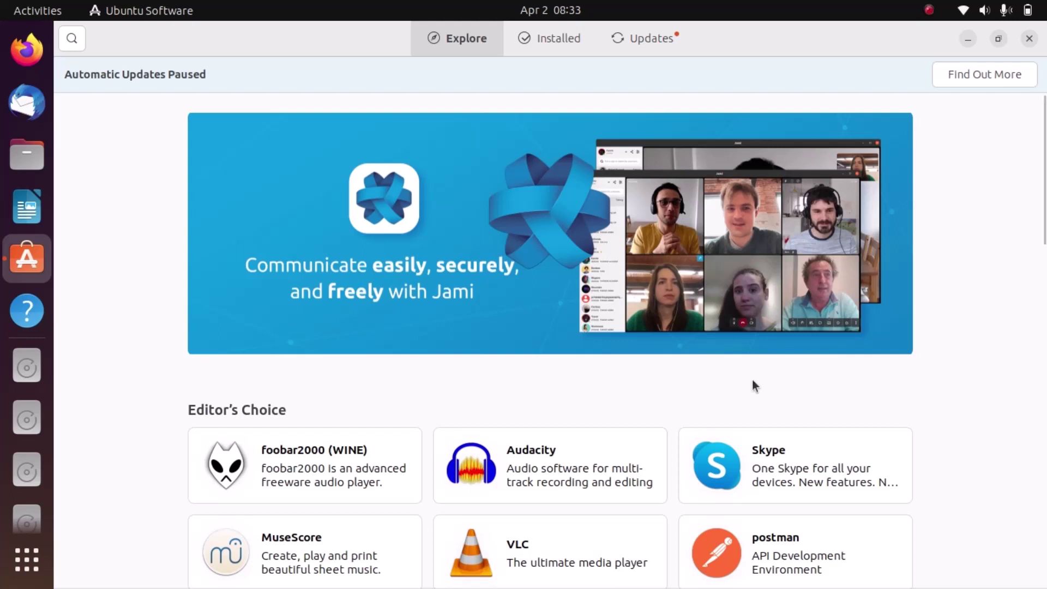
{"action": "left_click", "coordinate": [605, 482]}
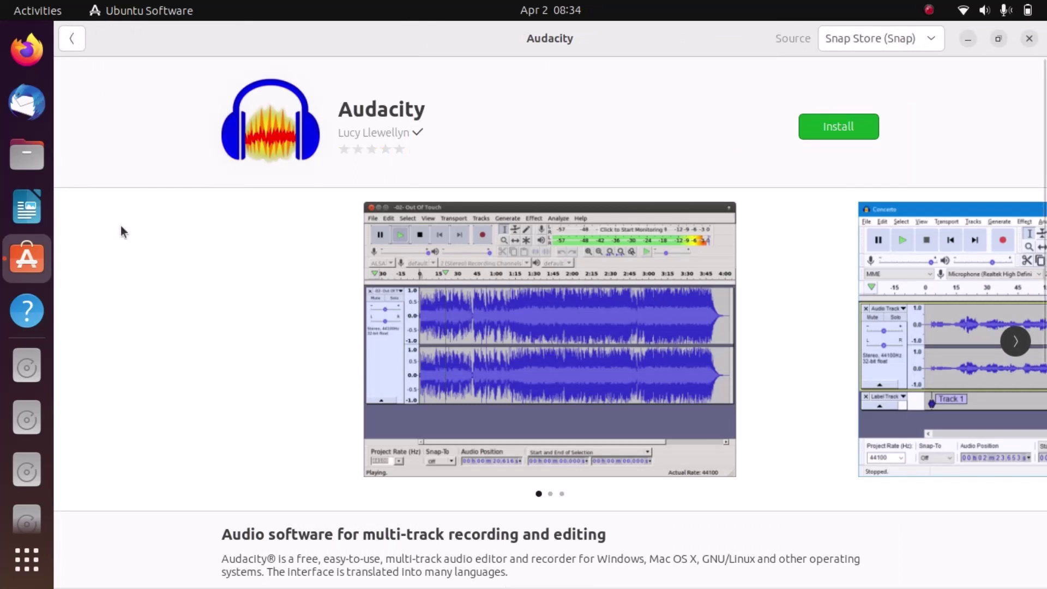
{"action": "scroll", "coordinate": [120, 225], "scroll_direction": "down", "scroll_amount": 3}
{"action": "scroll", "coordinate": [121, 226], "scroll_direction": "up", "scroll_amount": 2}
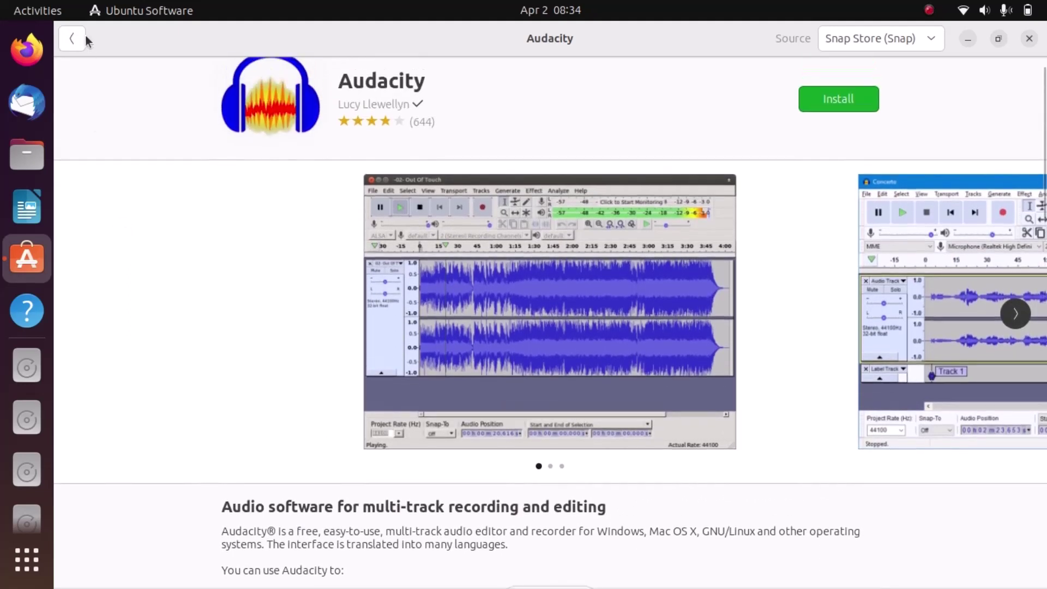
{"action": "left_click", "coordinate": [79, 37]}
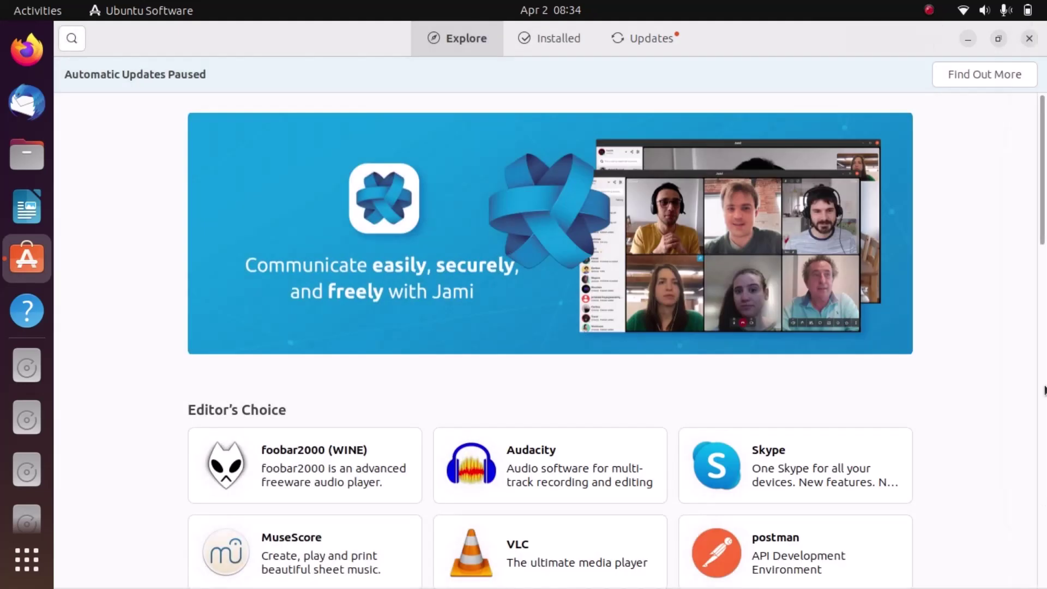
- Open VLC's store page and scroll through its download size, safety rating and version details
{"action": "scroll", "coordinate": [974, 371], "scroll_direction": "down", "scroll_amount": 6}
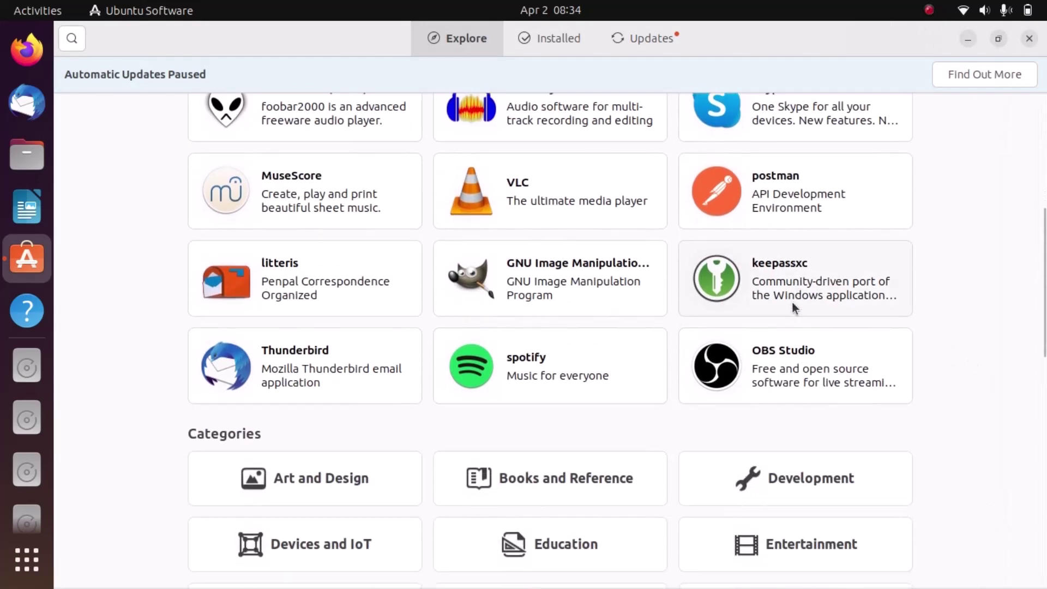
{"action": "left_click", "coordinate": [568, 203]}
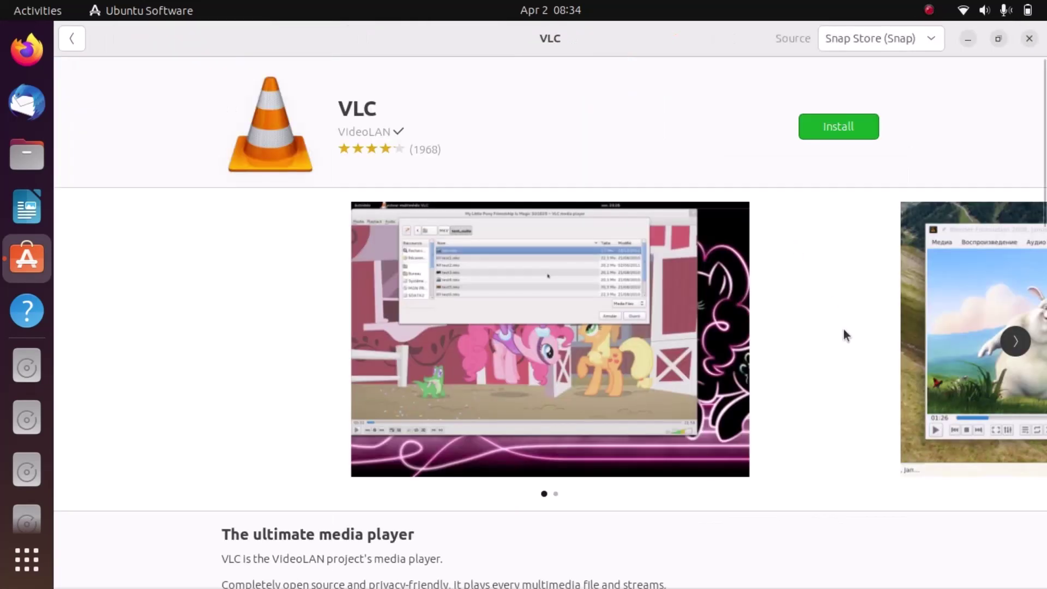
{"action": "scroll", "coordinate": [844, 334], "scroll_direction": "down", "scroll_amount": 6}
{"action": "scroll", "coordinate": [843, 334], "scroll_direction": "down", "scroll_amount": 2}
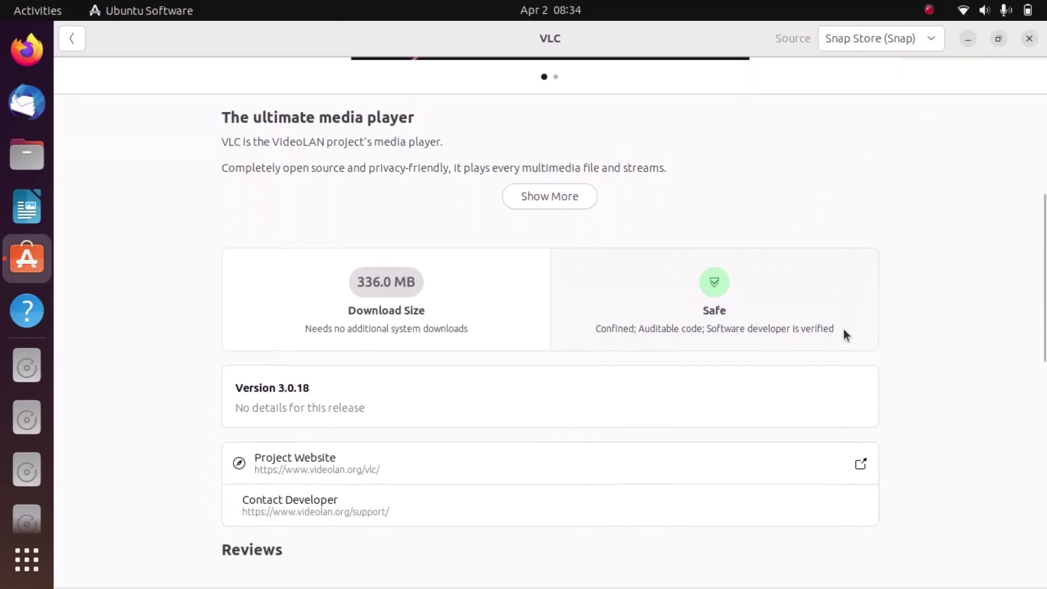
{"action": "scroll", "coordinate": [844, 330], "scroll_direction": "up", "scroll_amount": 8}
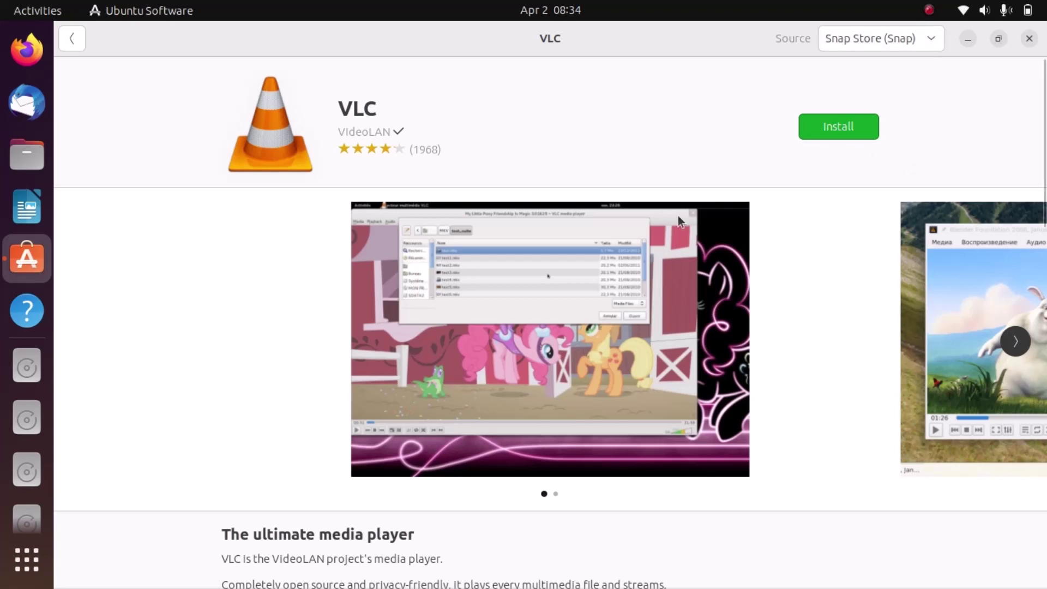
- Review VLC's available sources list without changing it
{"action": "scroll", "coordinate": [617, 199], "scroll_direction": "down", "scroll_amount": 5}
{"action": "scroll", "coordinate": [617, 199], "scroll_direction": "up", "scroll_amount": 5}
{"action": "left_click", "coordinate": [887, 49]}
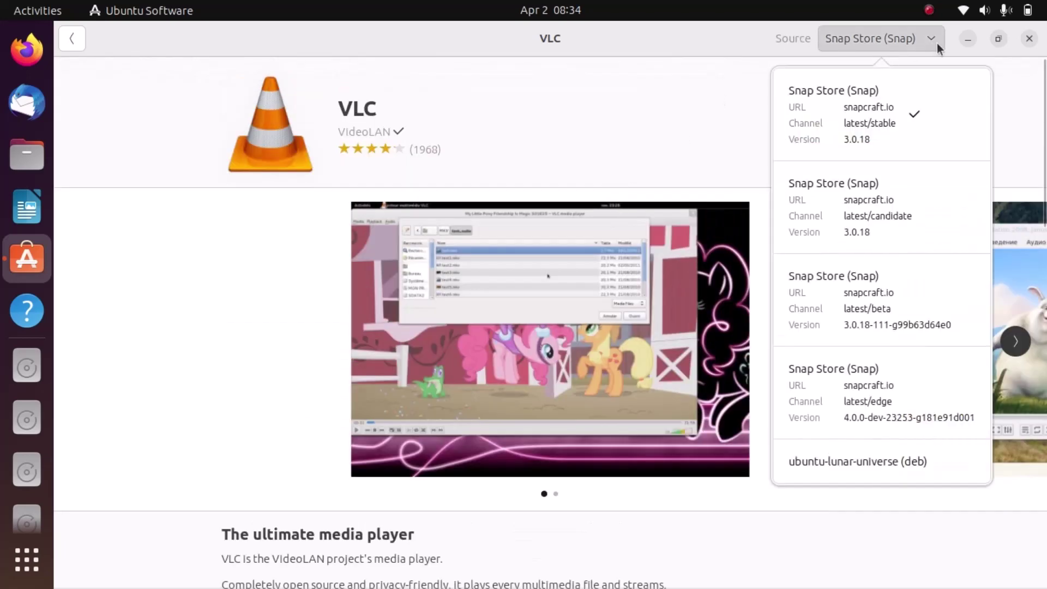
{"action": "left_click", "coordinate": [577, 156]}
{"action": "scroll", "coordinate": [576, 155], "scroll_direction": "down", "scroll_amount": 13}
{"action": "scroll", "coordinate": [576, 155], "scroll_direction": "down", "scroll_amount": 1}
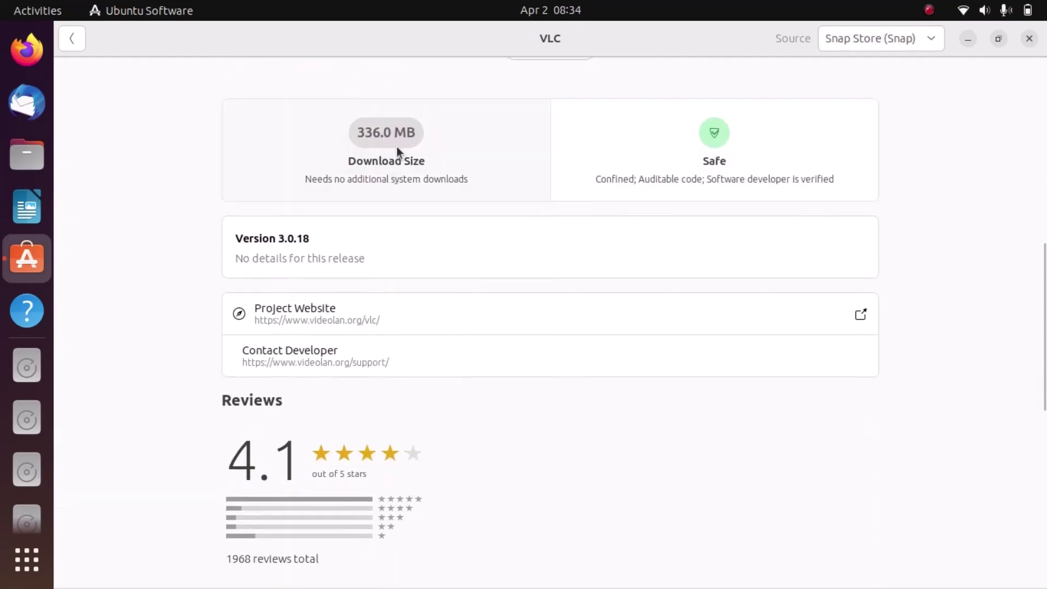
{"action": "scroll", "coordinate": [453, 144], "scroll_direction": "up", "scroll_amount": 8}
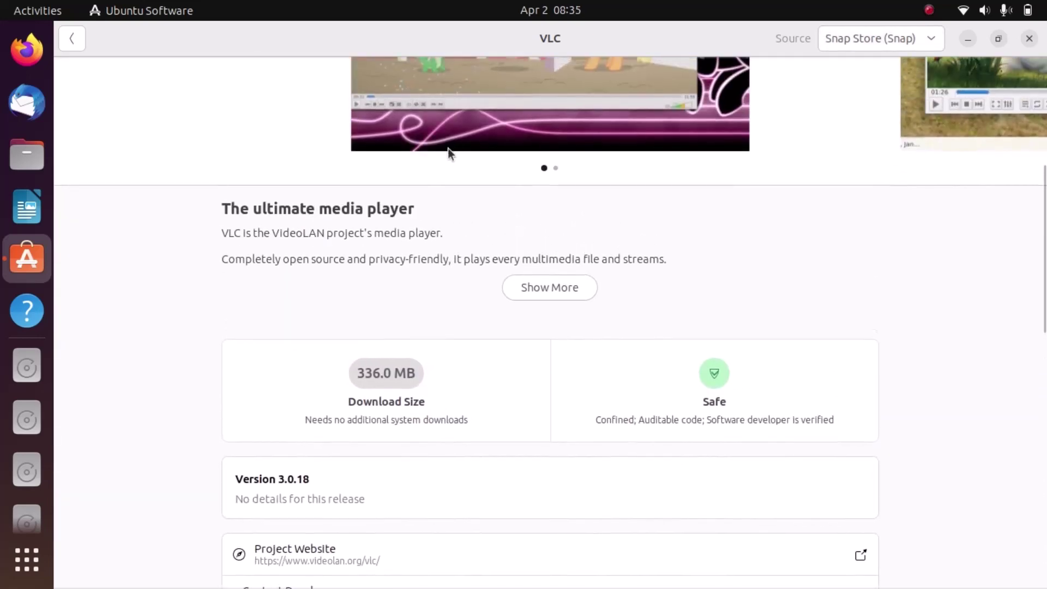
- Switch VLC's source to ubuntu-lunar-universe (deb) and review the updated details
{"action": "left_click", "coordinate": [891, 47]}
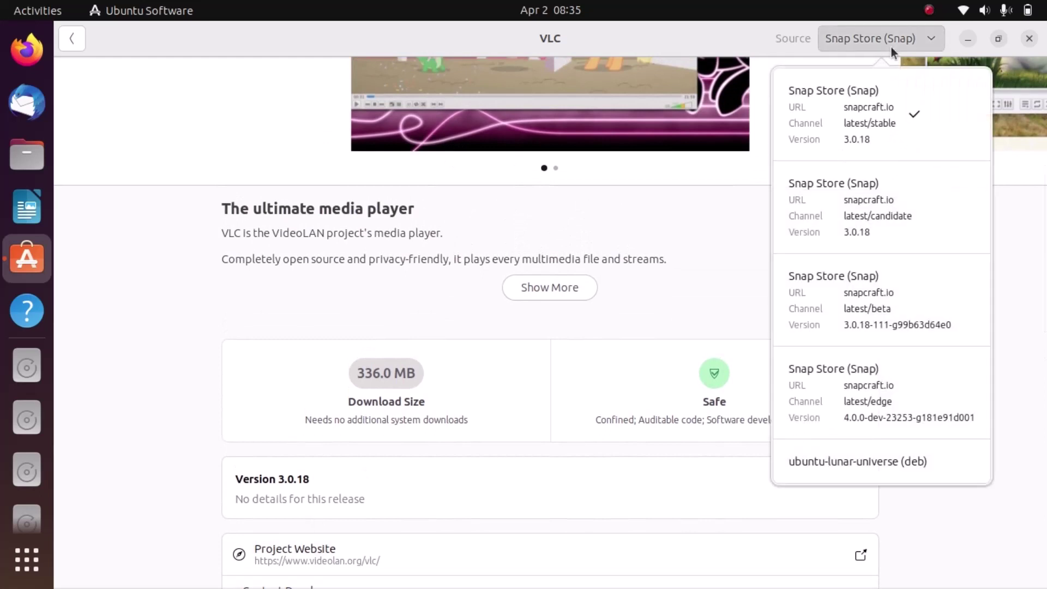
{"action": "left_click", "coordinate": [825, 468]}
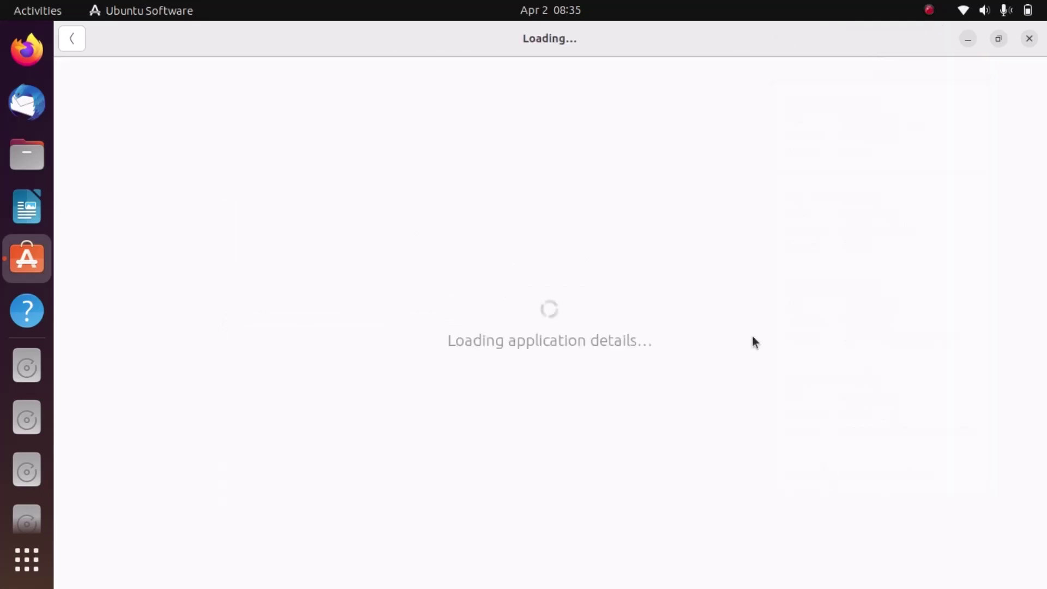
{"action": "scroll", "coordinate": [751, 336], "scroll_direction": "down", "scroll_amount": 3}
{"action": "scroll", "coordinate": [753, 336], "scroll_direction": "down", "scroll_amount": 5}
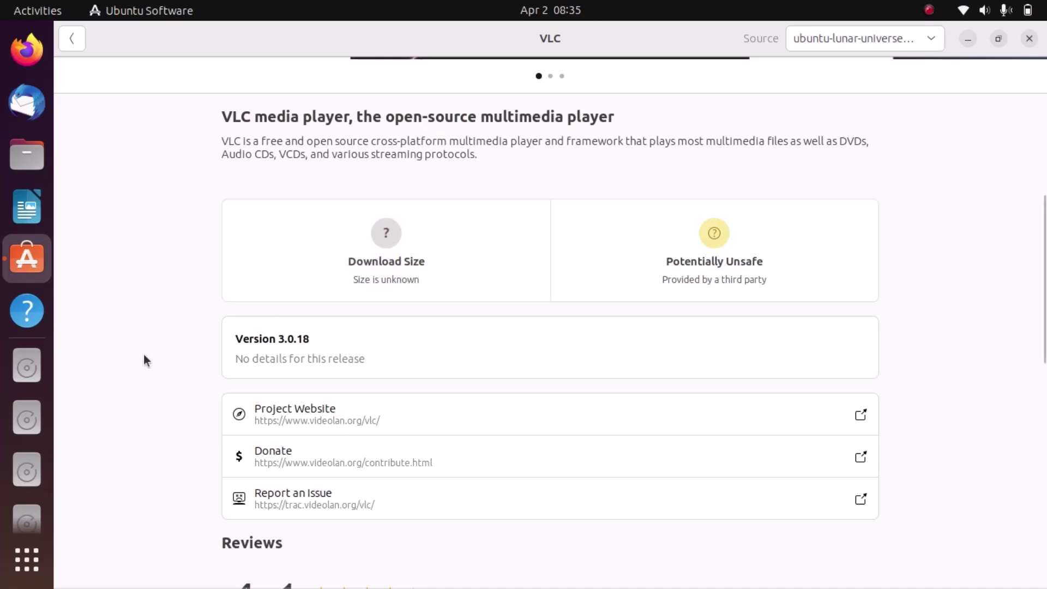
{"action": "scroll", "coordinate": [143, 359], "scroll_direction": "up", "scroll_amount": 5}
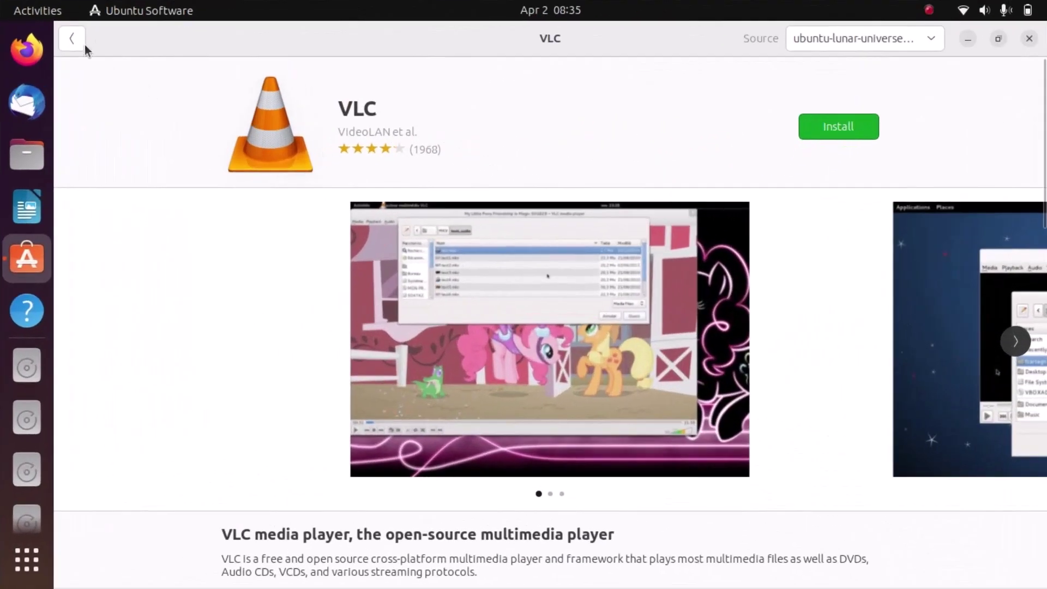
- Return to the Explore page and close Ubuntu Software
{"action": "left_click", "coordinate": [79, 42]}
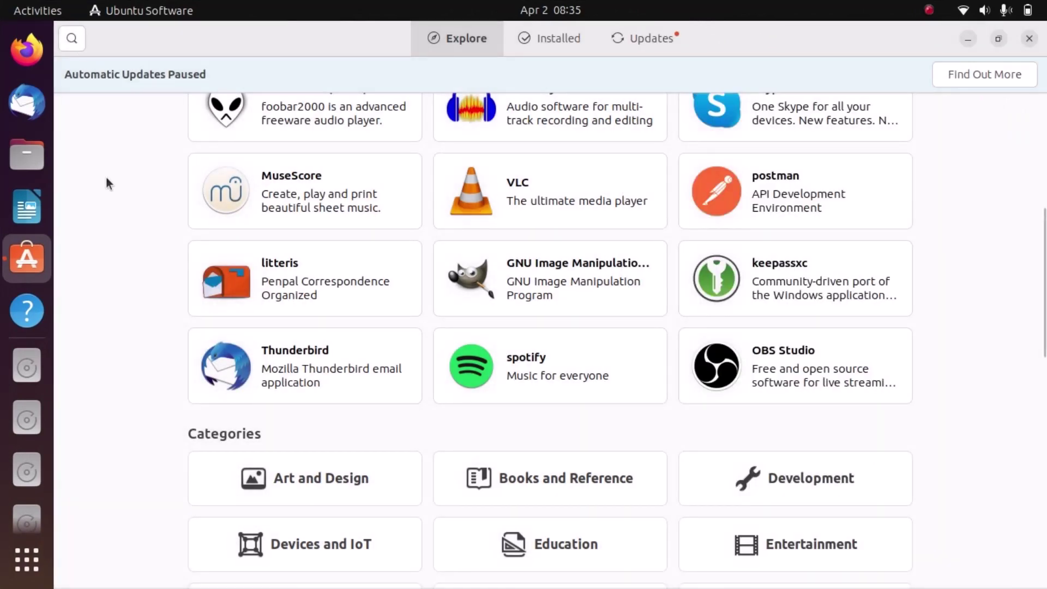
{"action": "scroll", "coordinate": [107, 179], "scroll_direction": "down", "scroll_amount": 3}
{"action": "scroll", "coordinate": [107, 178], "scroll_direction": "up", "scroll_amount": 10}
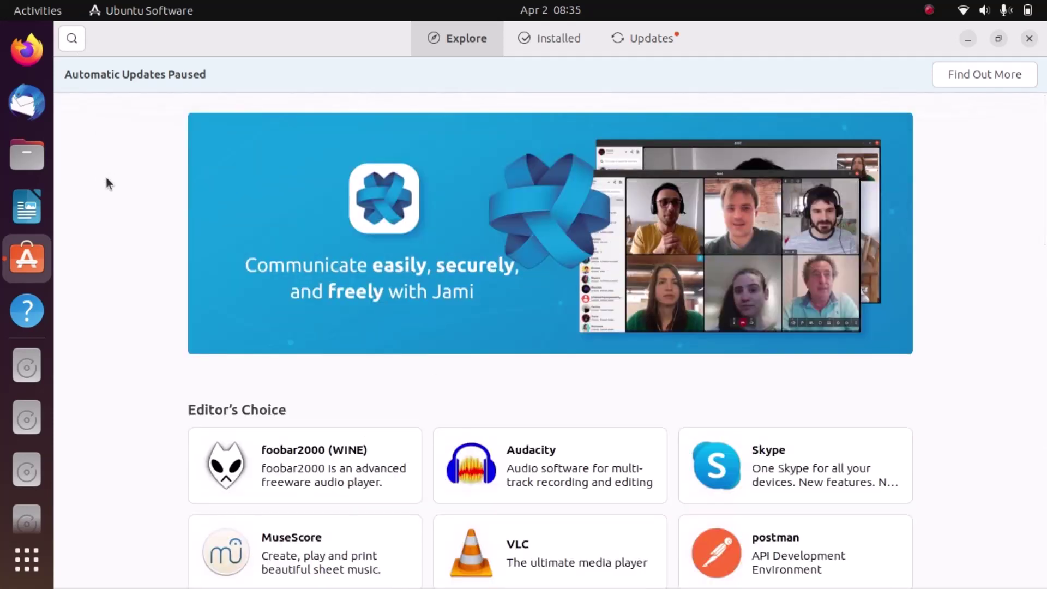
{"action": "left_click", "coordinate": [1031, 40]}
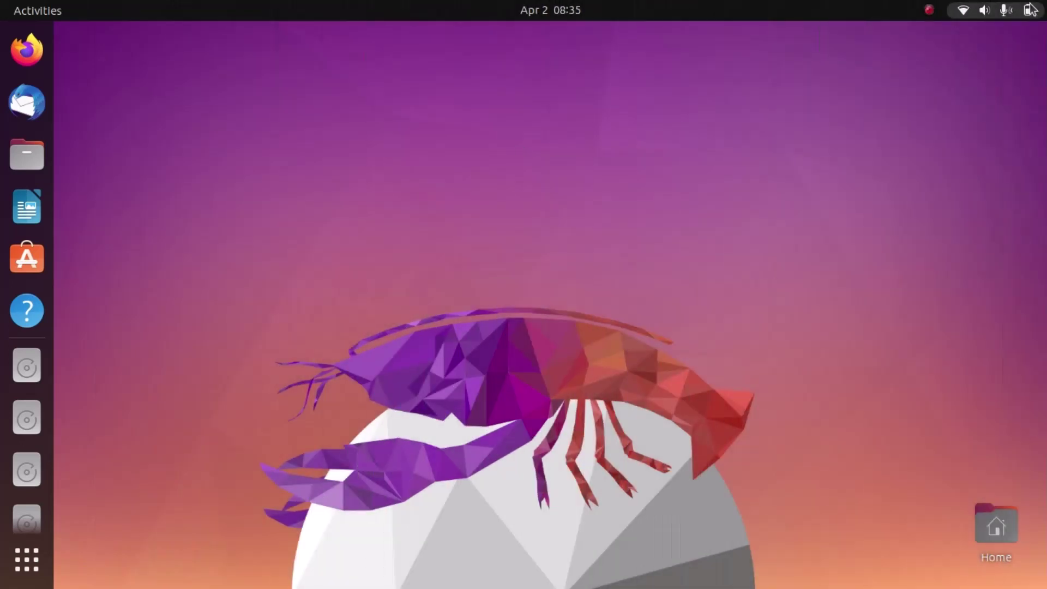
{"action": "left_click", "coordinate": [1031, 8]}
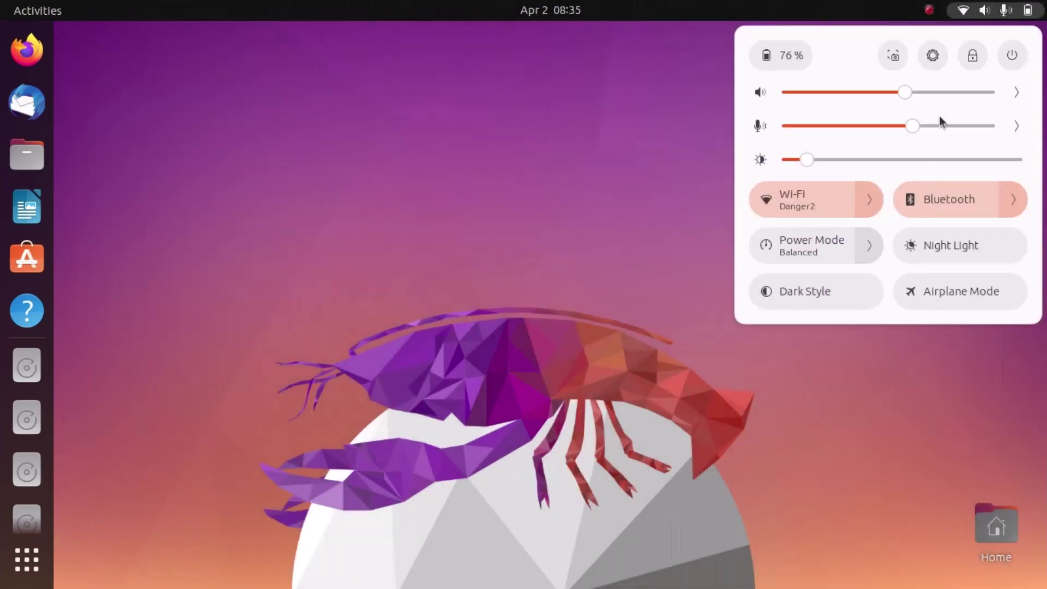
{"action": "left_click", "coordinate": [934, 55]}
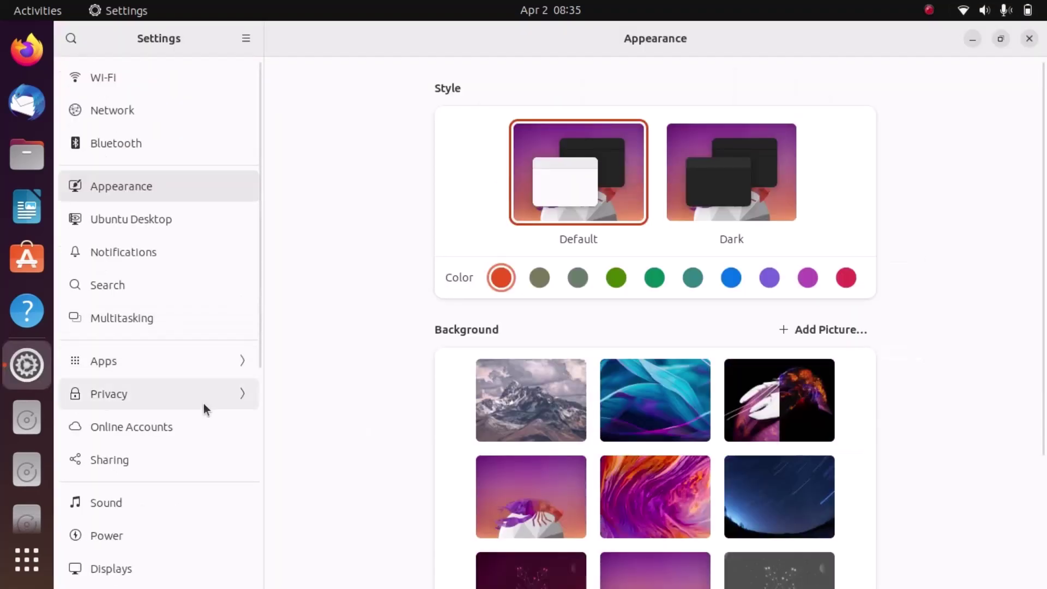
{"action": "scroll", "coordinate": [183, 430], "scroll_direction": "down", "scroll_amount": 5}
{"action": "scroll", "coordinate": [183, 429], "scroll_direction": "down", "scroll_amount": 2}
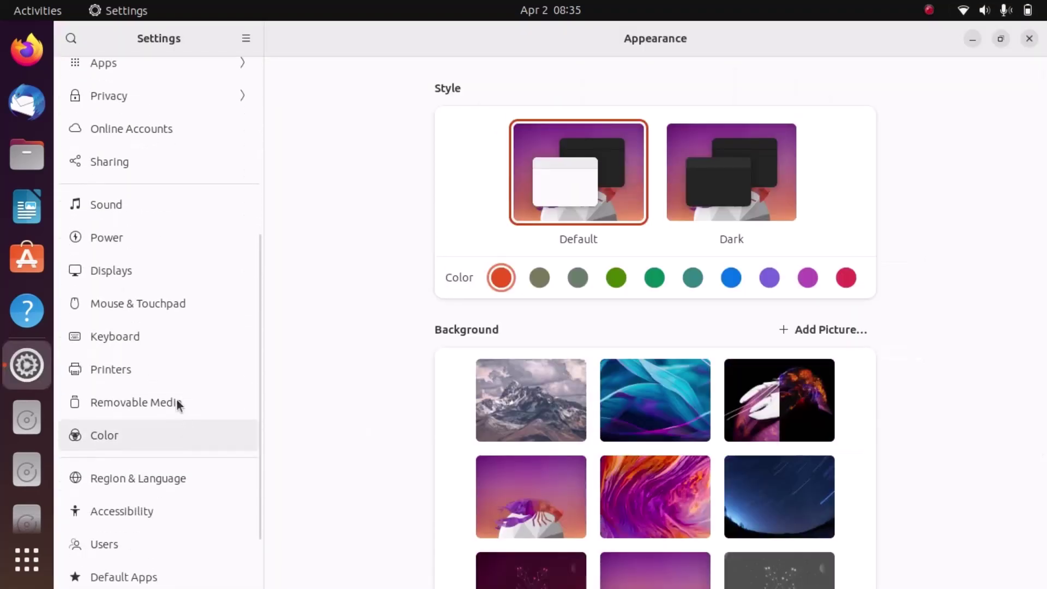
{"action": "left_click", "coordinate": [159, 300]}
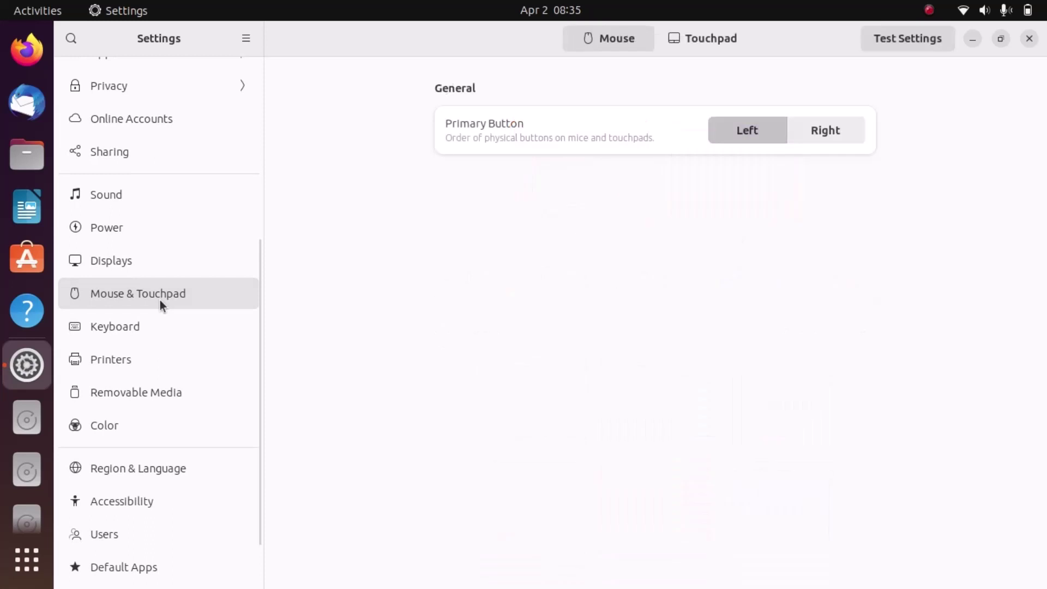
{"action": "left_click", "coordinate": [692, 45]}
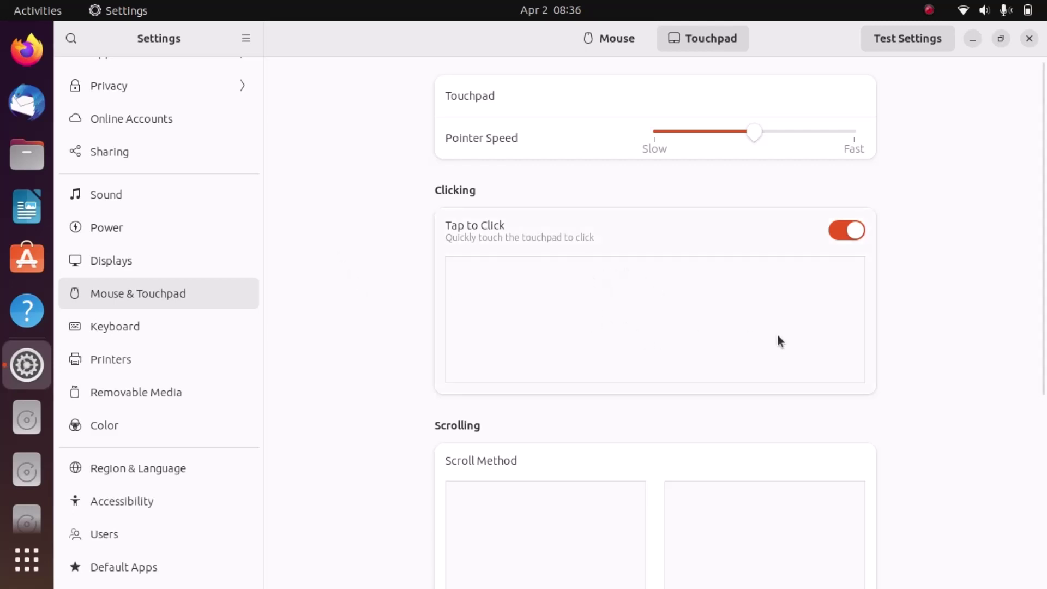
{"action": "scroll", "coordinate": [950, 307], "scroll_direction": "down", "scroll_amount": 10}
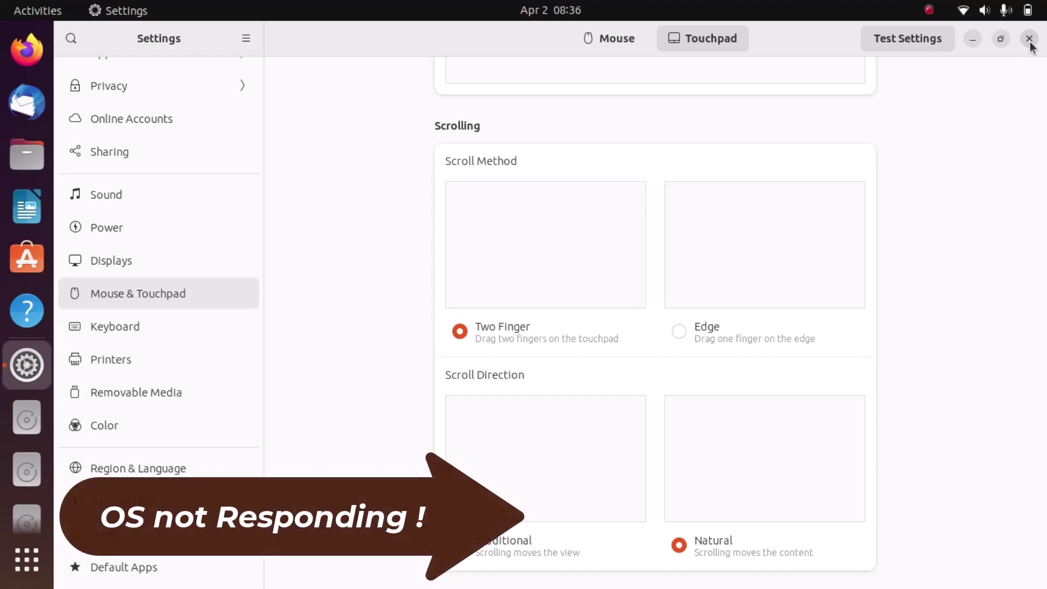
{"action": "left_click", "coordinate": [1030, 39]}
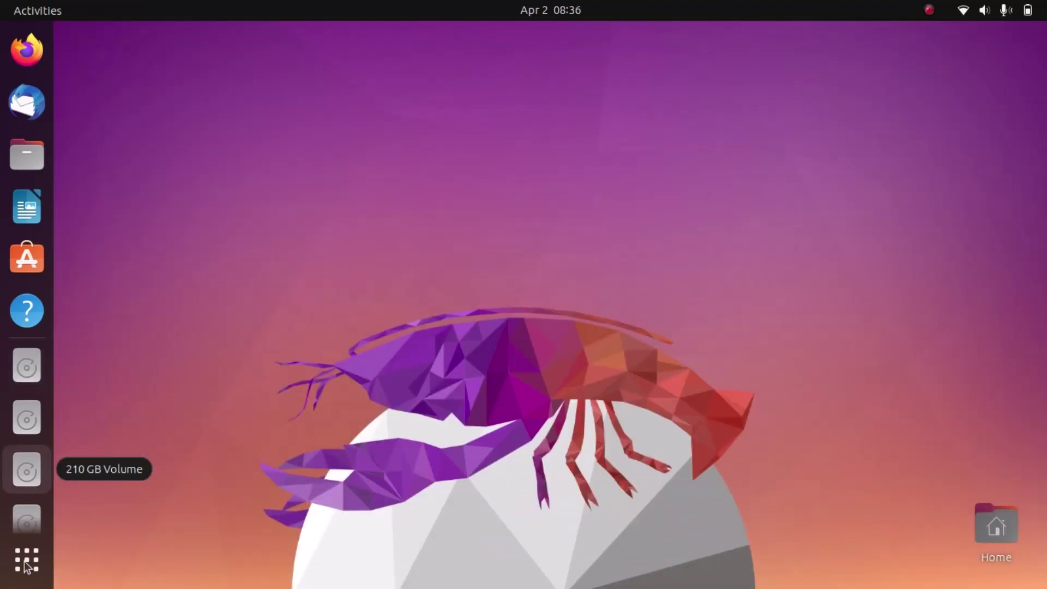
{"action": "left_click", "coordinate": [27, 561]}
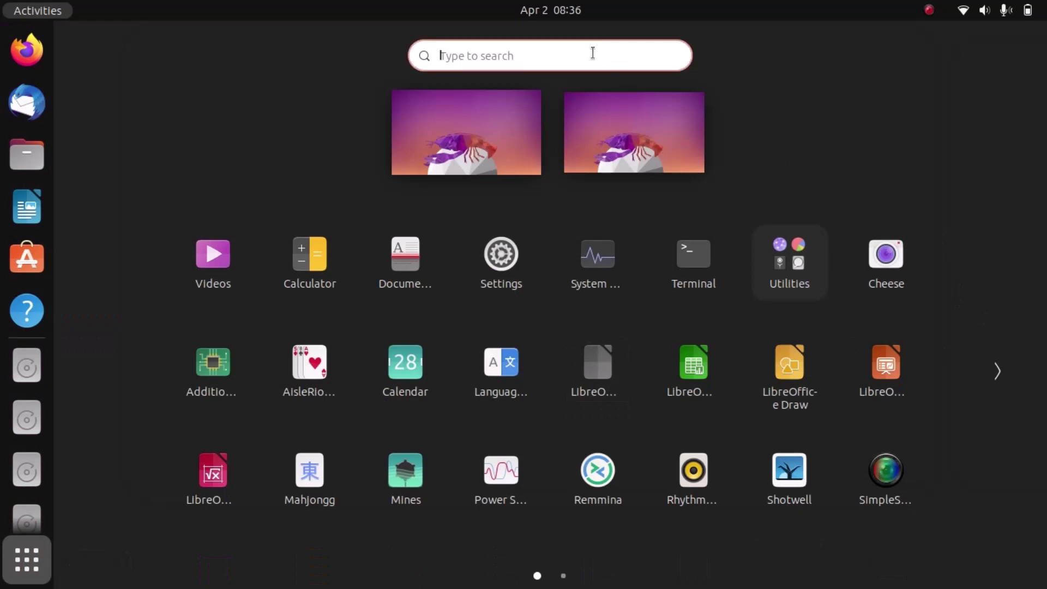
{"action": "type", "text": "ghhl"}
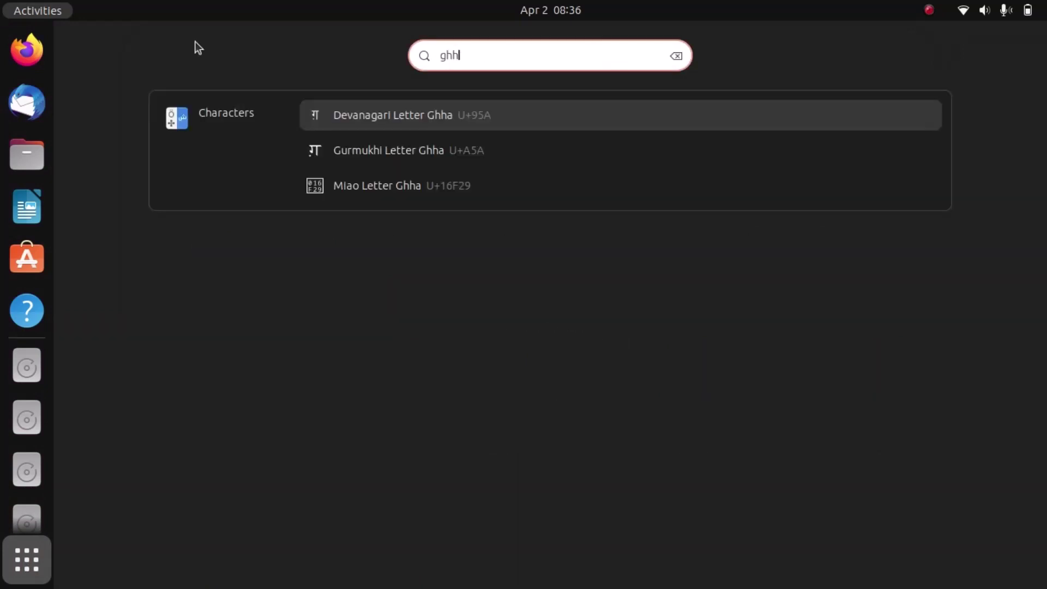
{"action": "left_click", "coordinate": [56, 11]}
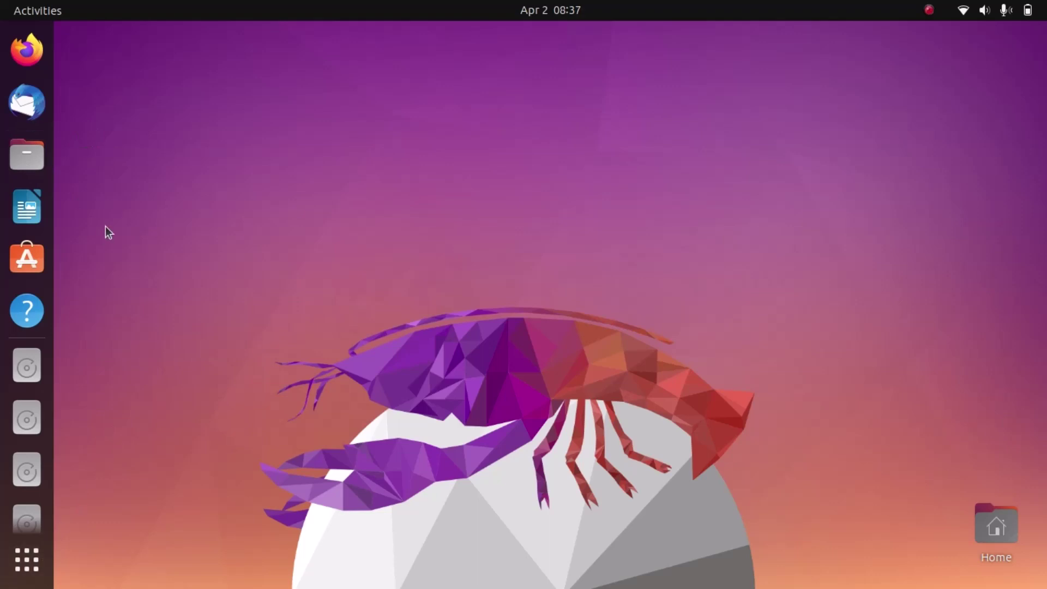
{"action": "left_click", "coordinate": [39, 10]}
{"action": "scroll", "coordinate": [557, 269], "scroll_direction": "down", "scroll_amount": 1}
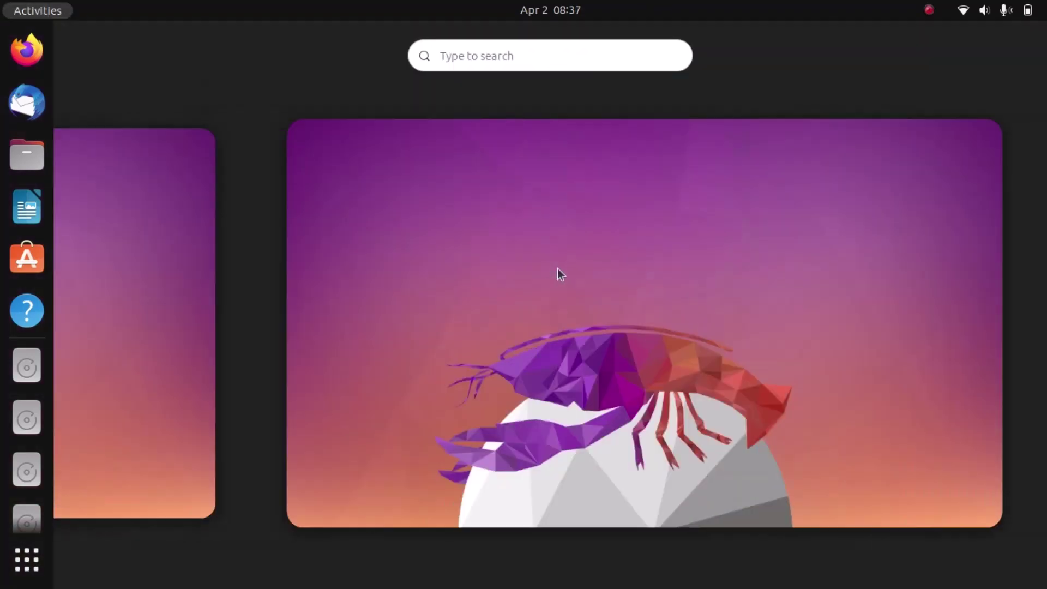
{"action": "scroll", "coordinate": [558, 268], "scroll_direction": "up", "scroll_amount": 1}
{"action": "left_click", "coordinate": [448, 263]}
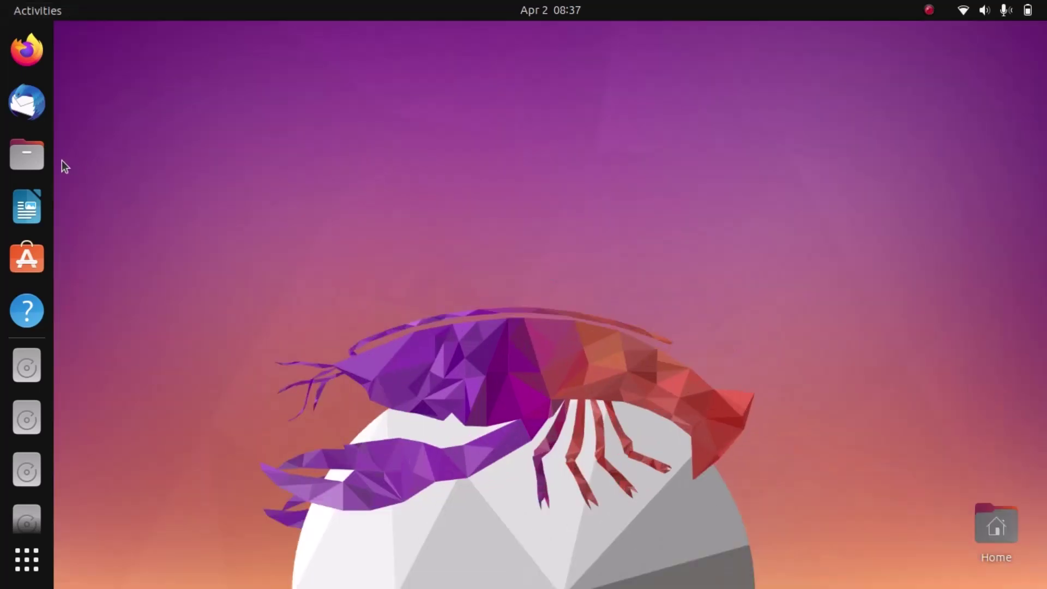
{"action": "left_click", "coordinate": [37, 157]}
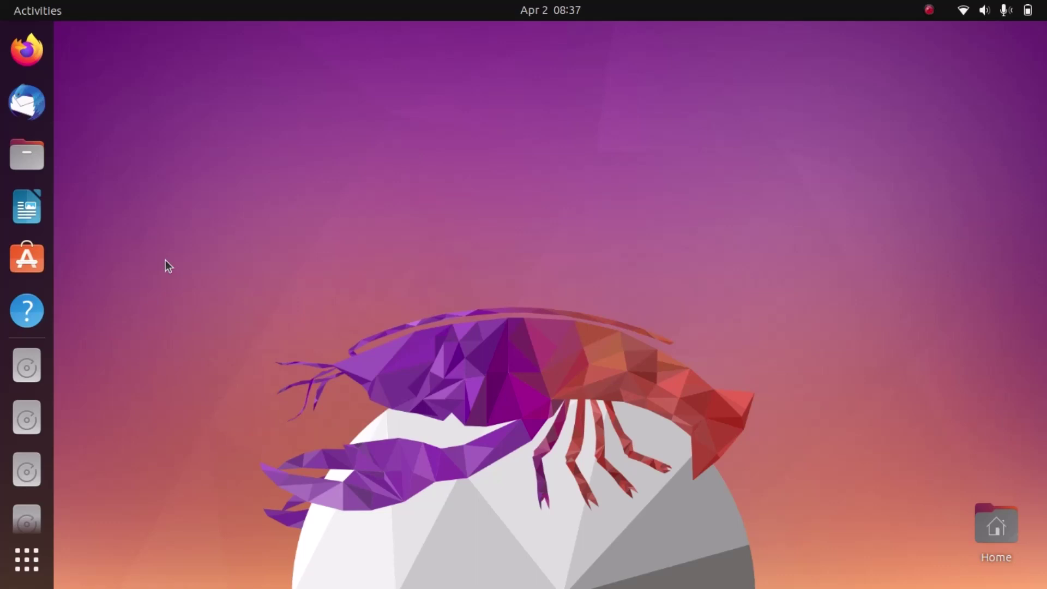
{"action": "left_click", "coordinate": [973, 10]}
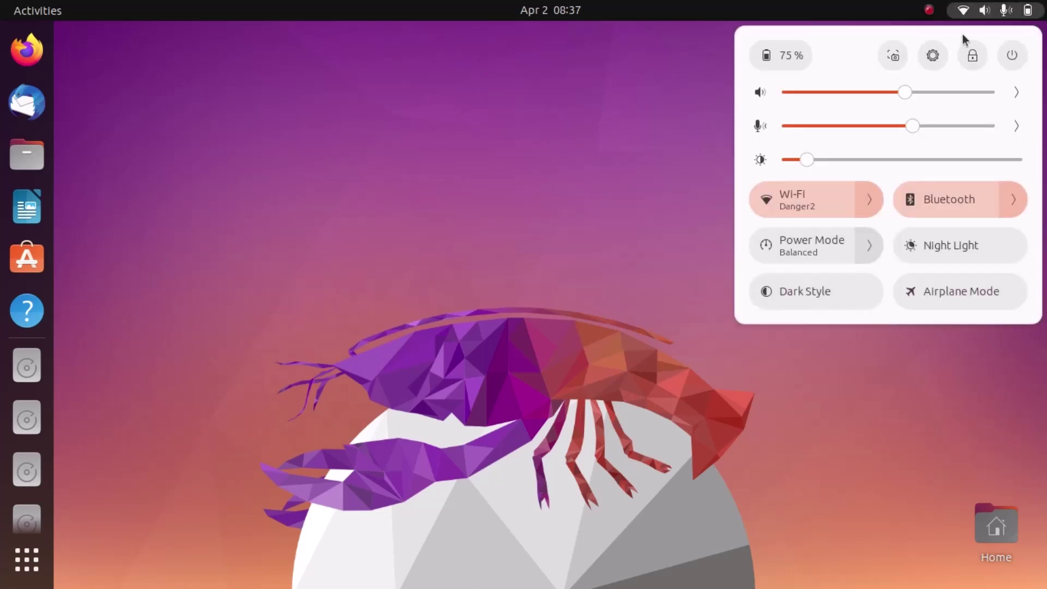
{"action": "left_click", "coordinate": [1012, 55]}
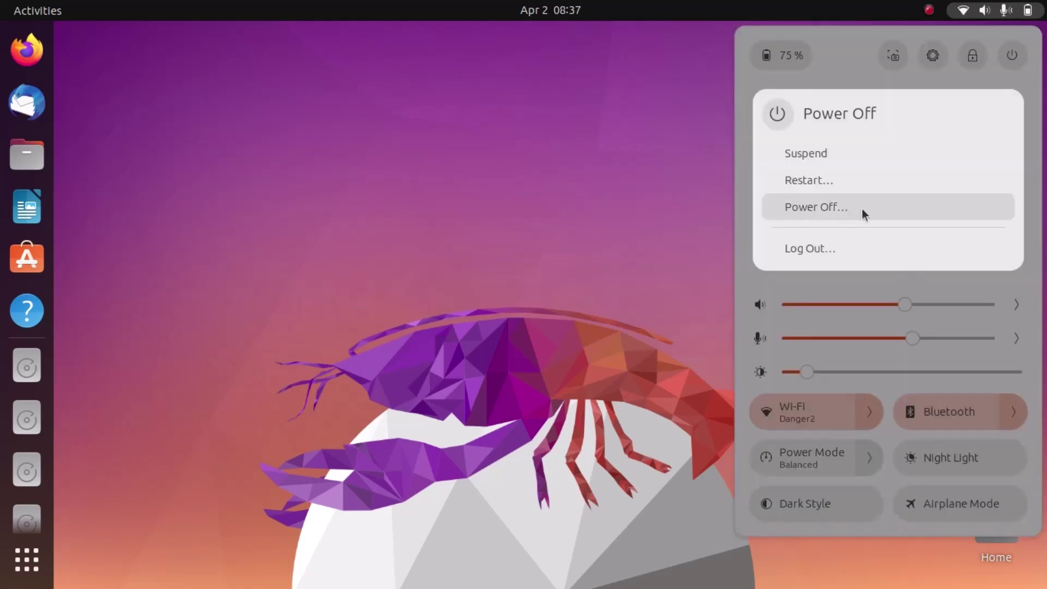
{"action": "key", "text": "Escape"}
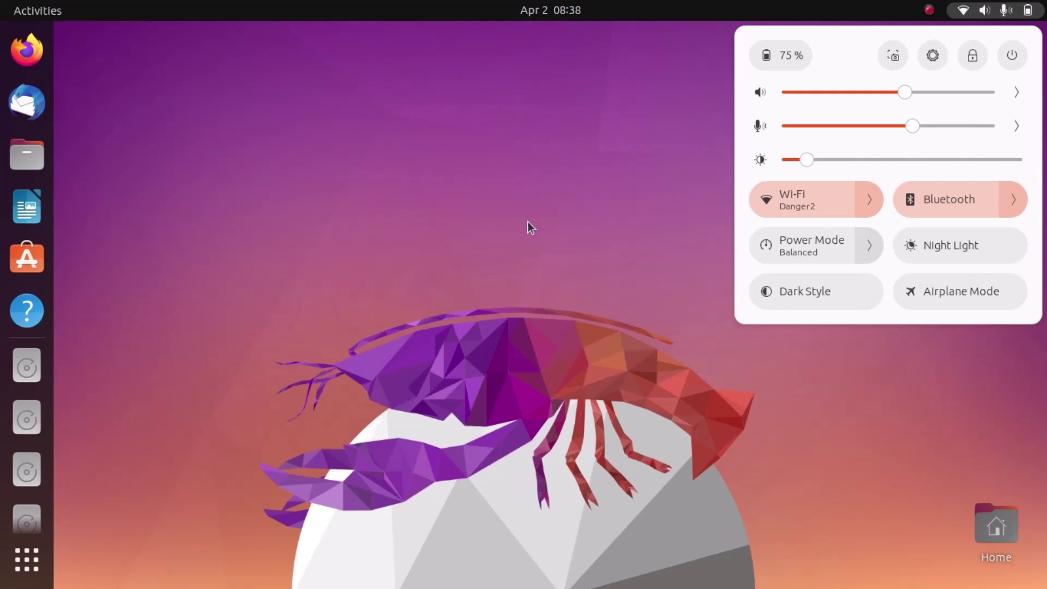
{"action": "key", "text": "Escape"}
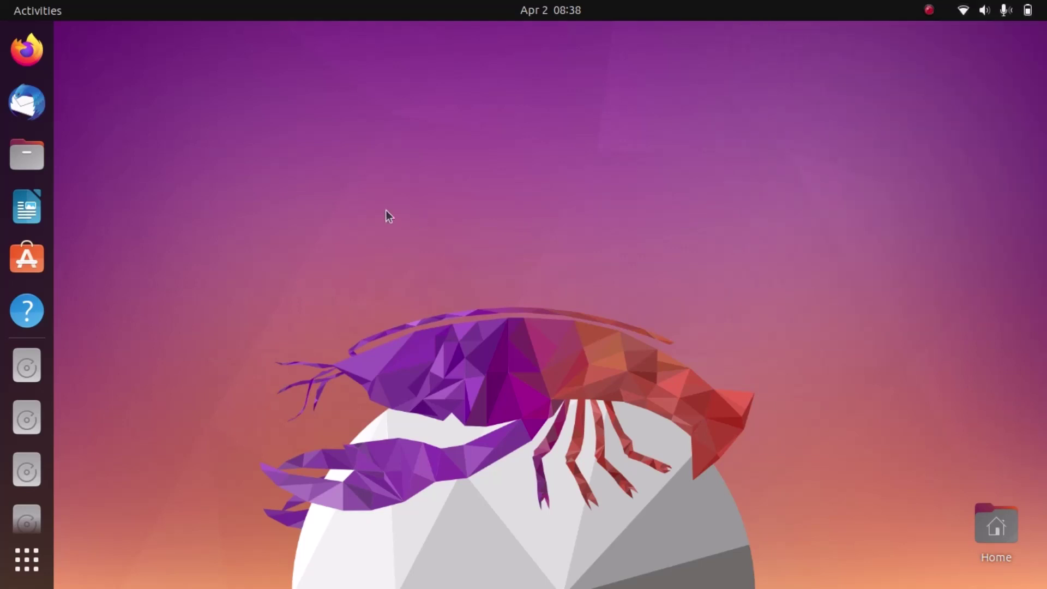
{"action": "left_click", "coordinate": [547, 7]}
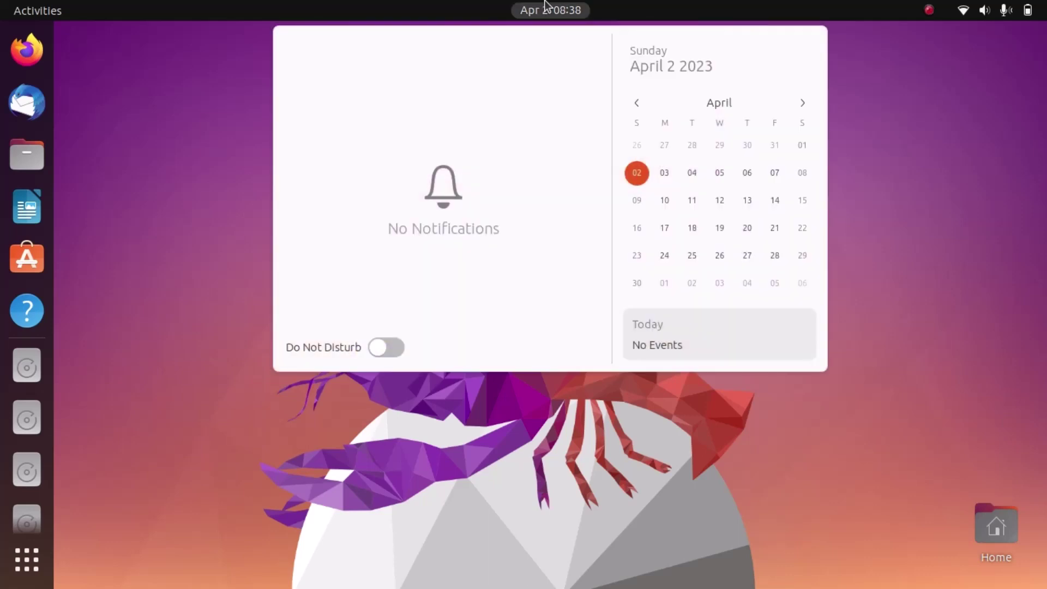
{"action": "key", "text": "Escape"}
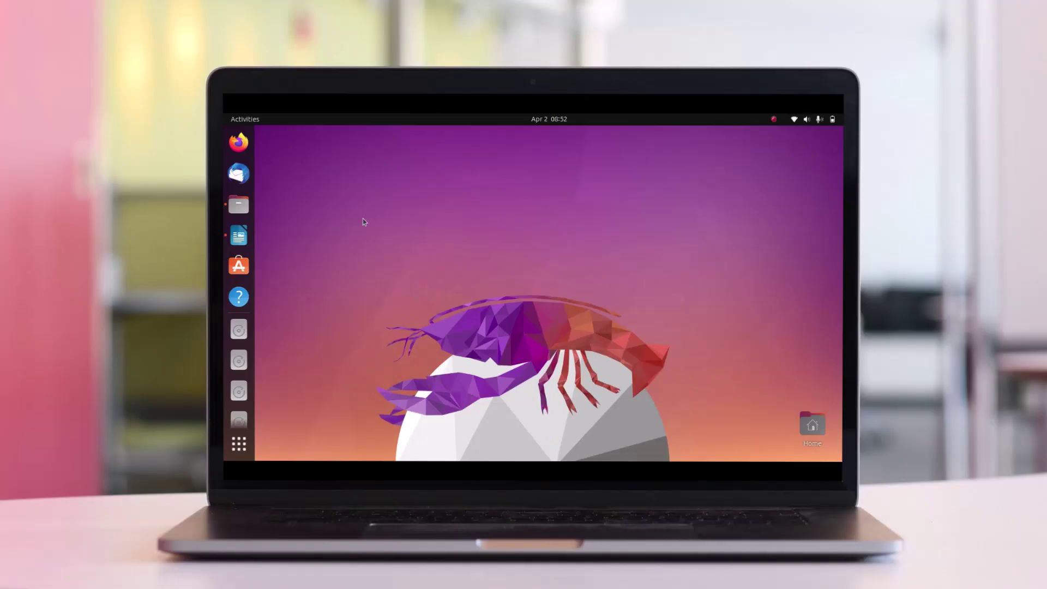
- Open Files at Home and a new Writer document, moving Files to the next workspace
{"action": "left_click", "coordinate": [241, 208]}
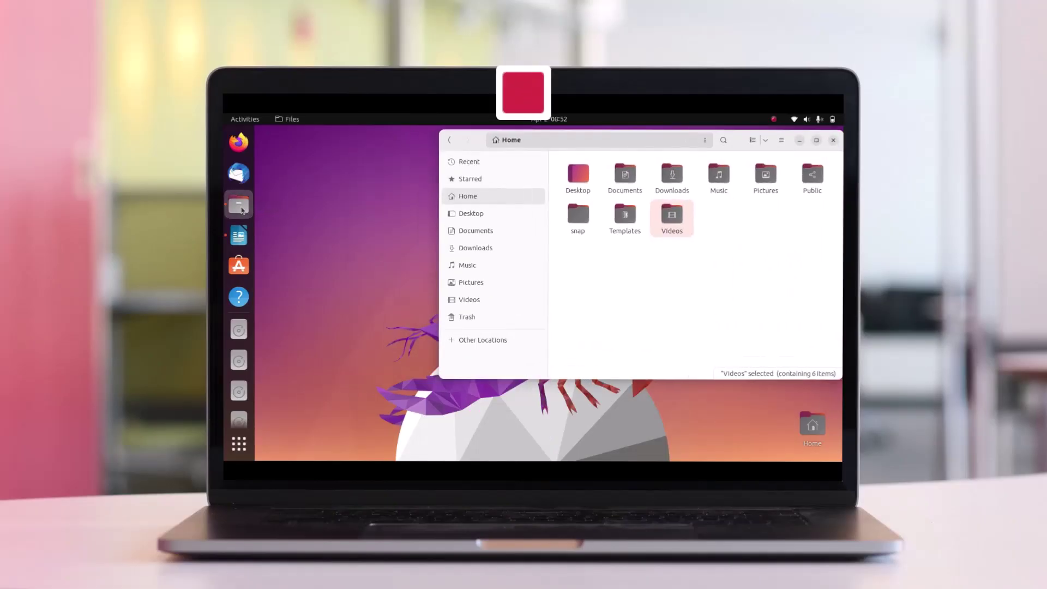
{"action": "left_click", "coordinate": [241, 244]}
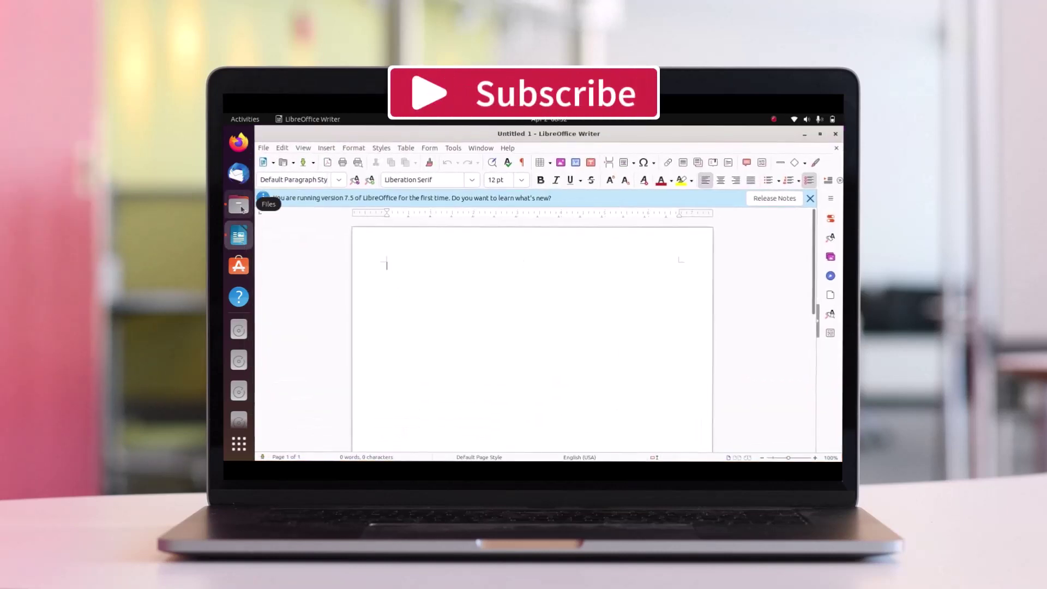
{"action": "key", "text": "super"}
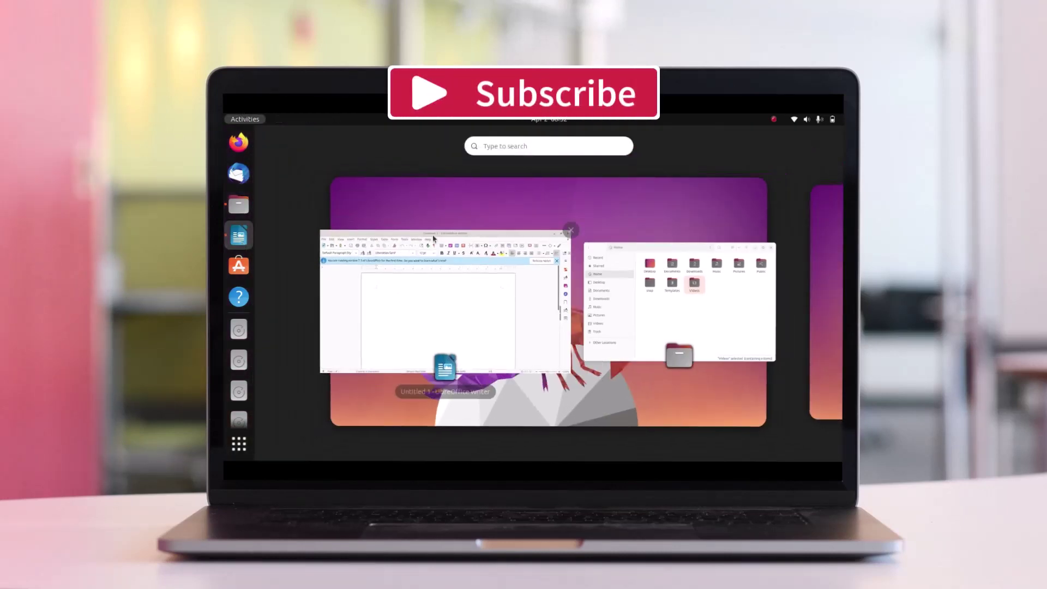
{"action": "left_click_drag", "start_coordinate": [678, 299], "coordinate": [826, 306]}
{"action": "left_click", "coordinate": [478, 329]}
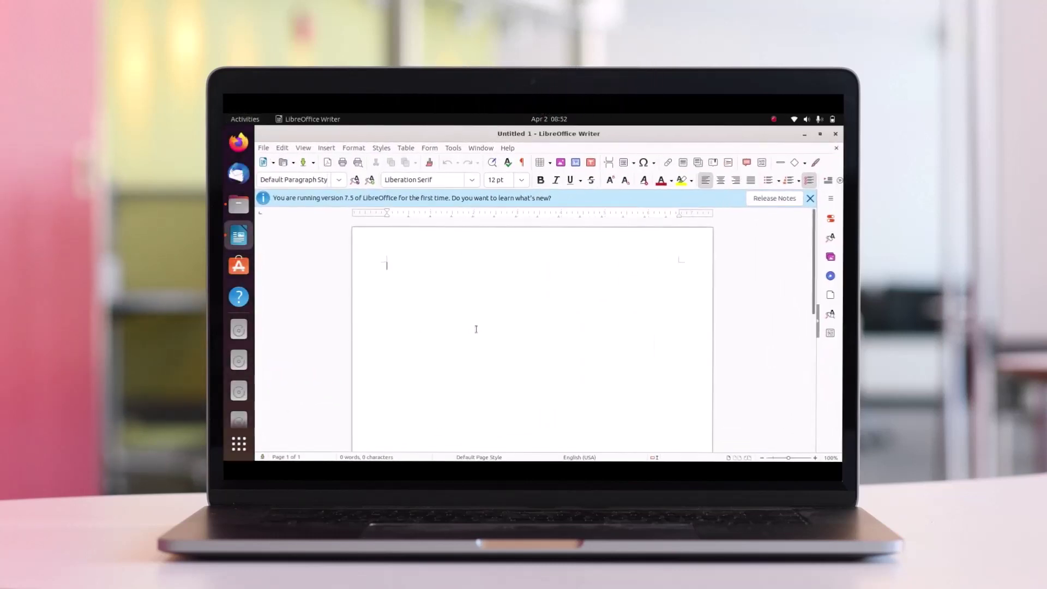